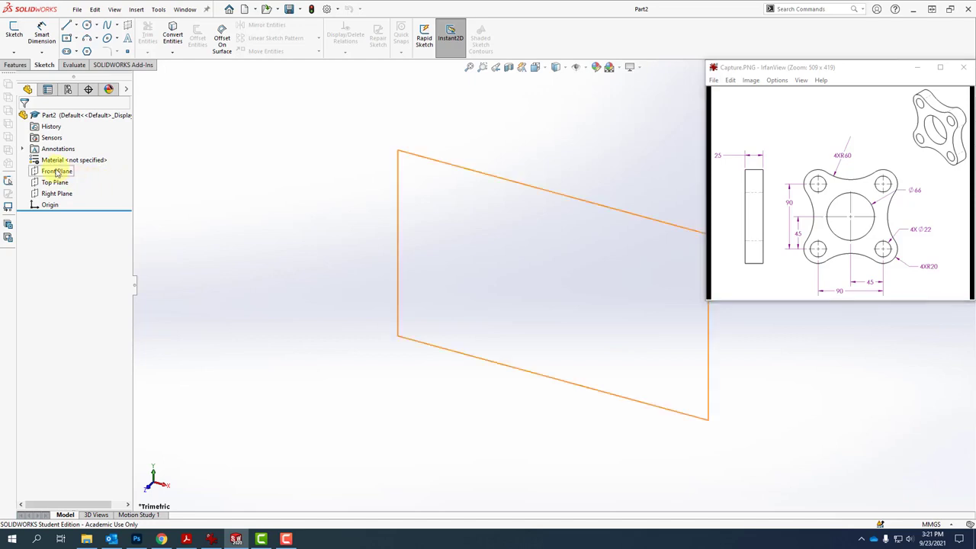
Start a sketch on the Front Plane and draw a center rectangle about 91 by 92 mm from the origin
click(54, 171)
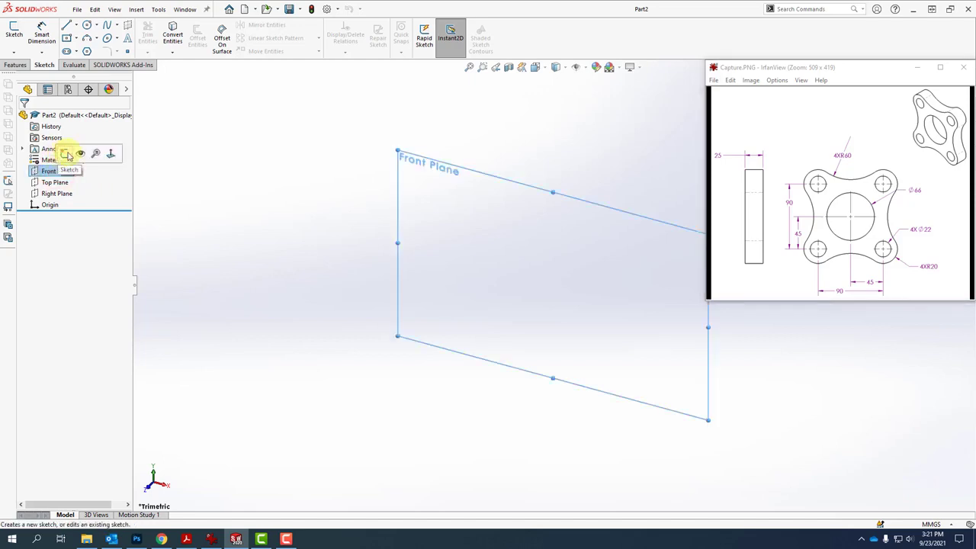
click(66, 154)
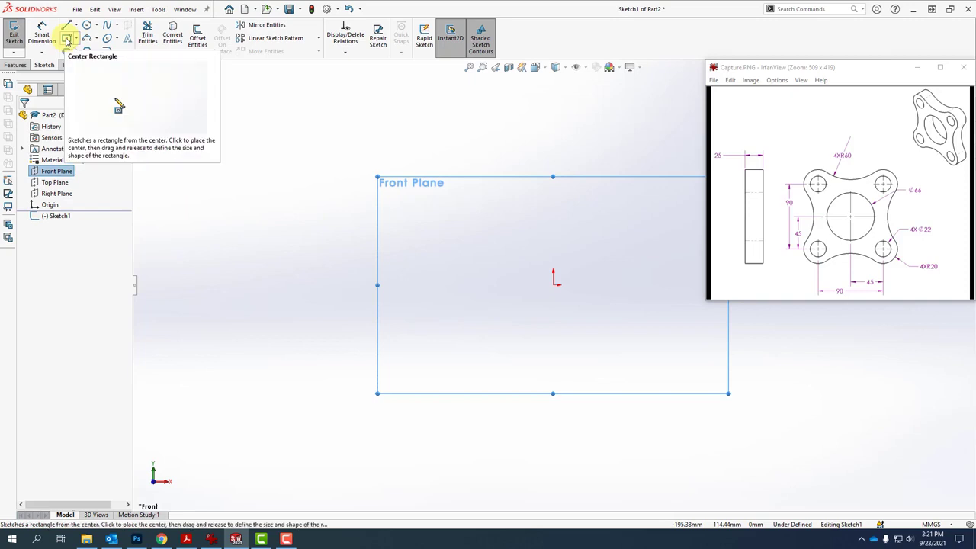
click(76, 38)
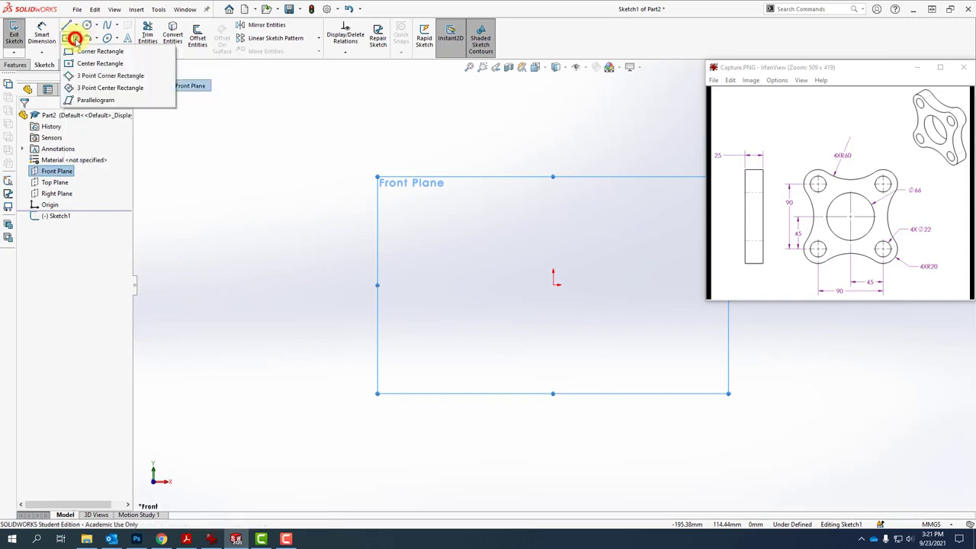
click(70, 64)
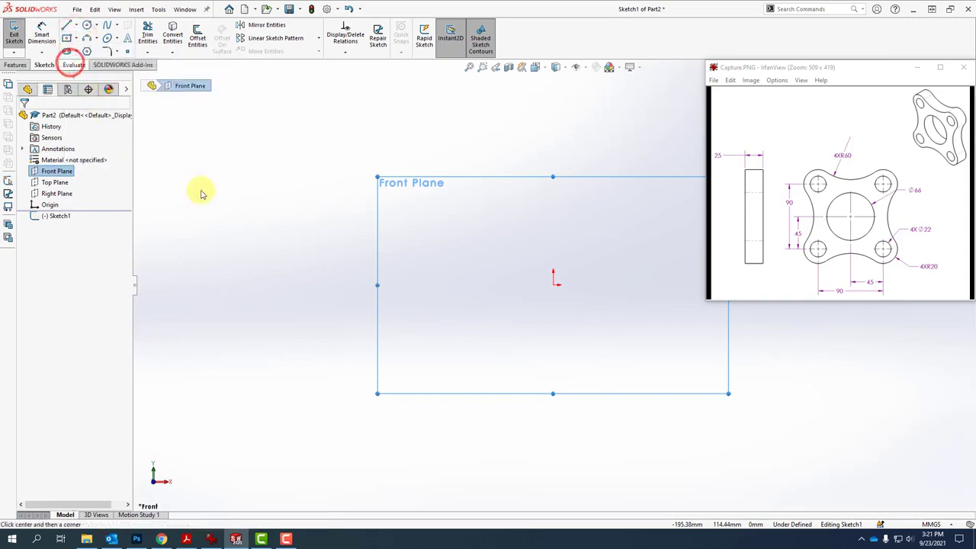
click(555, 283)
click(643, 196)
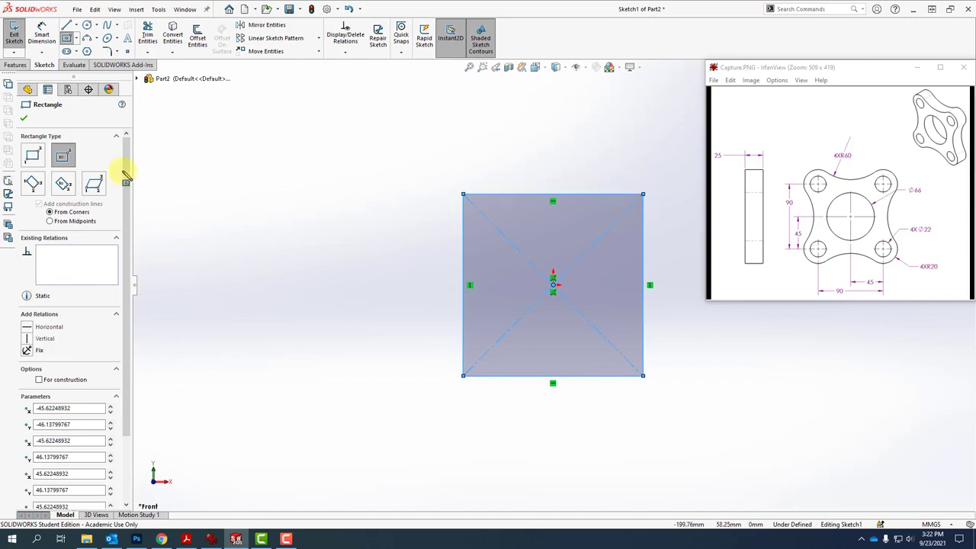
Convert the rectangle to construction geometry and finish the rectangle command
click(40, 380)
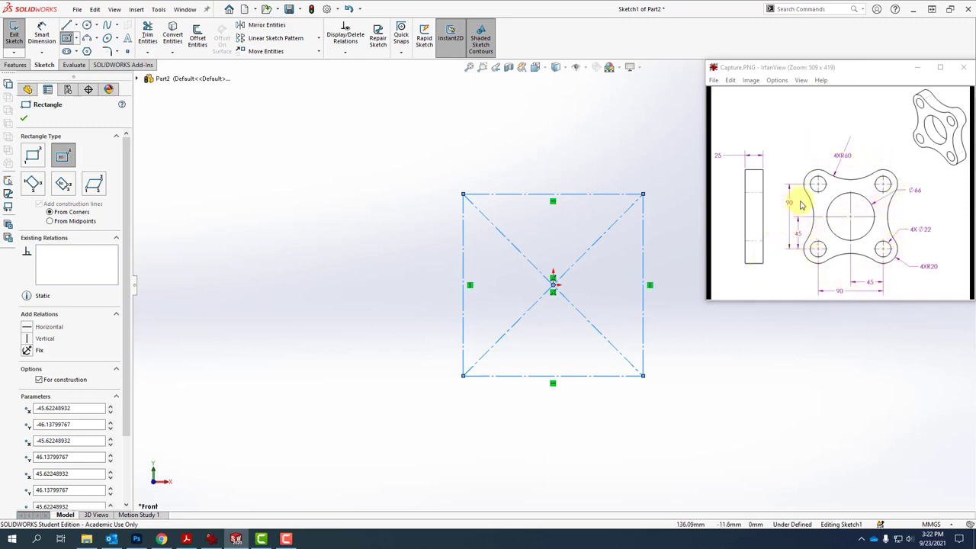
right_click(517, 141)
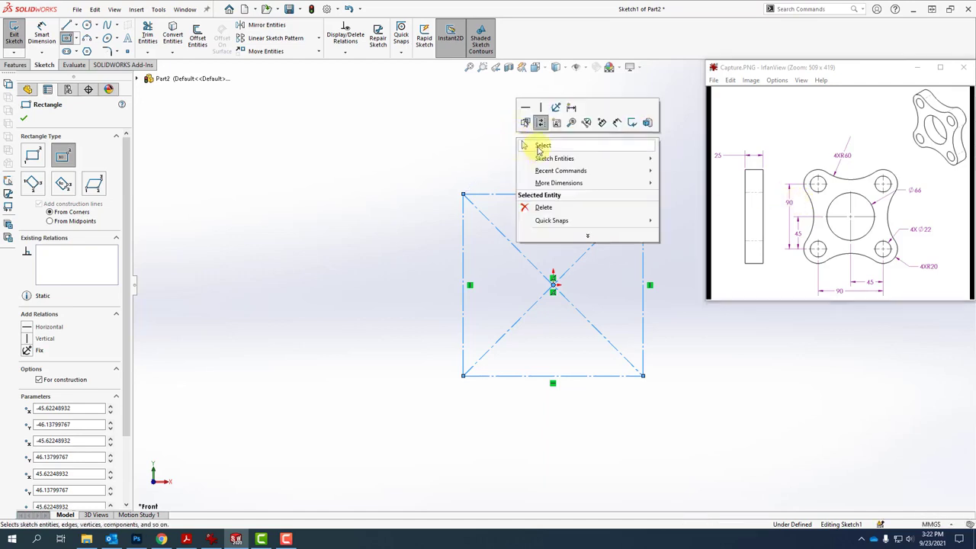
click(540, 146)
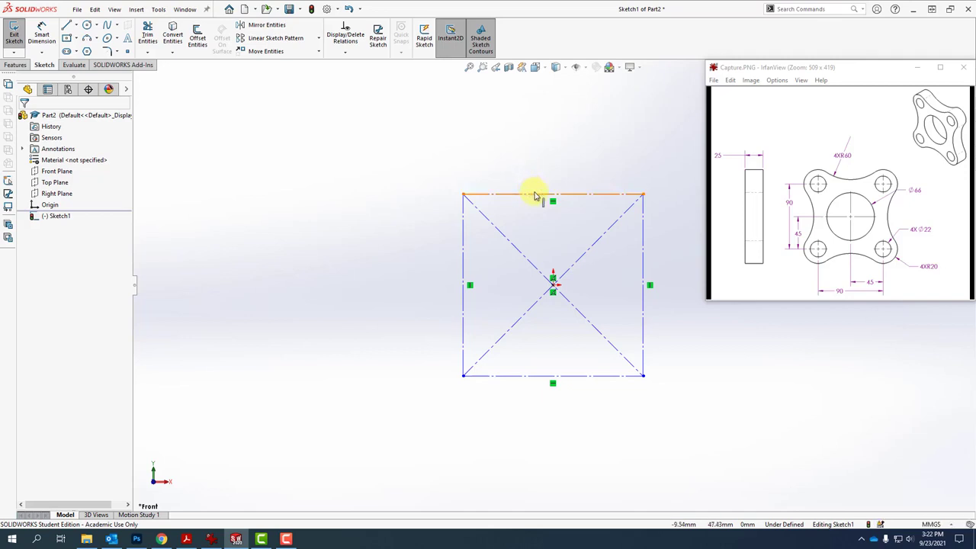
Make the rectangle's upper and left sides equal in length
click(534, 195)
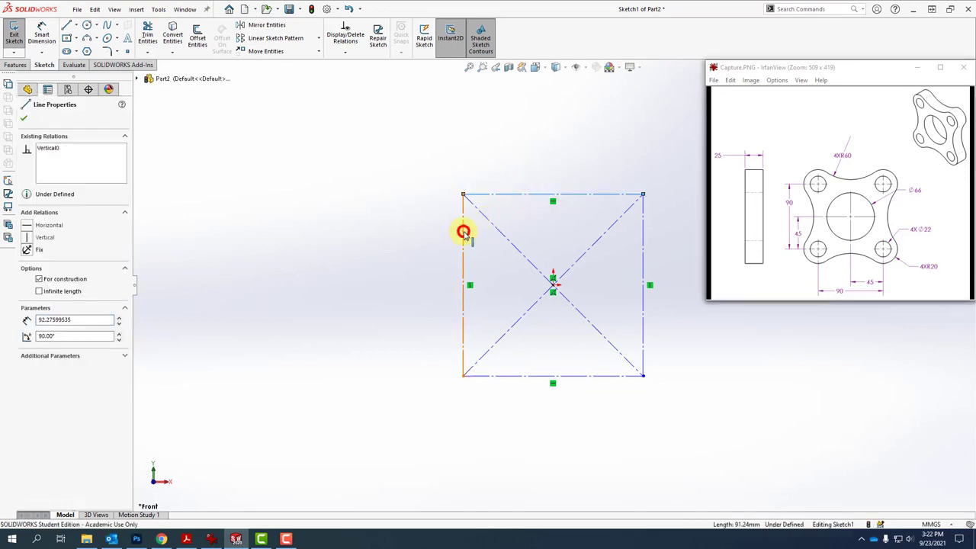
ctrl+click(464, 235)
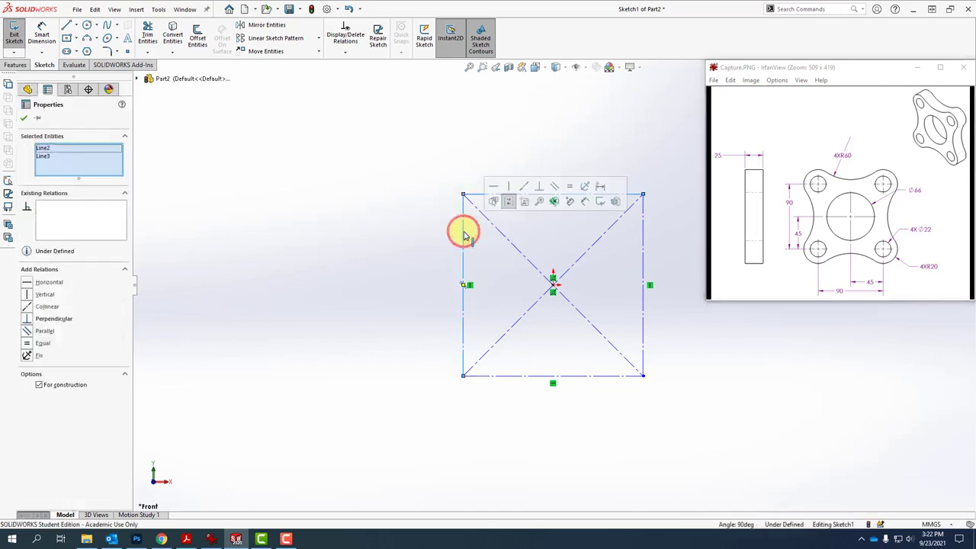
click(567, 187)
click(473, 124)
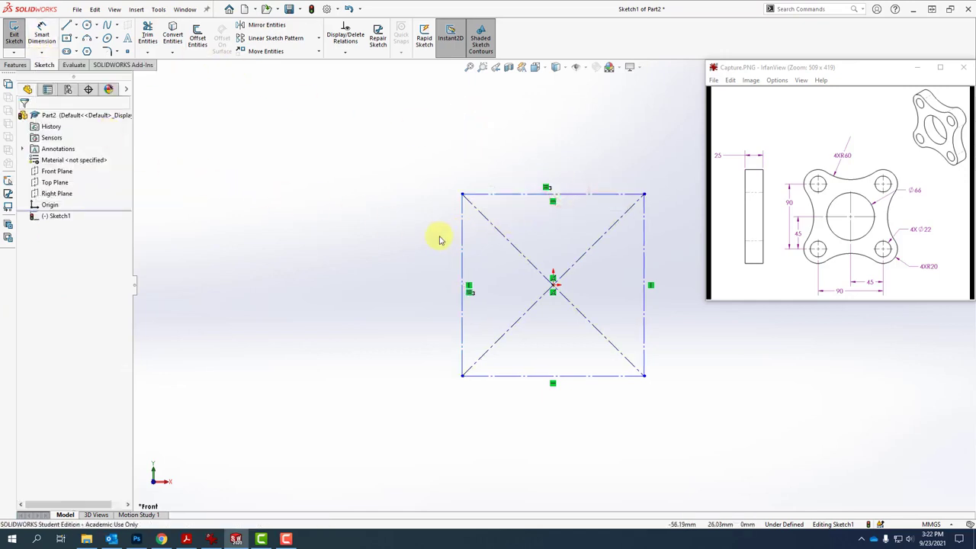
Dimension the left side of the construction square at 90 mm
right_click(307, 184)
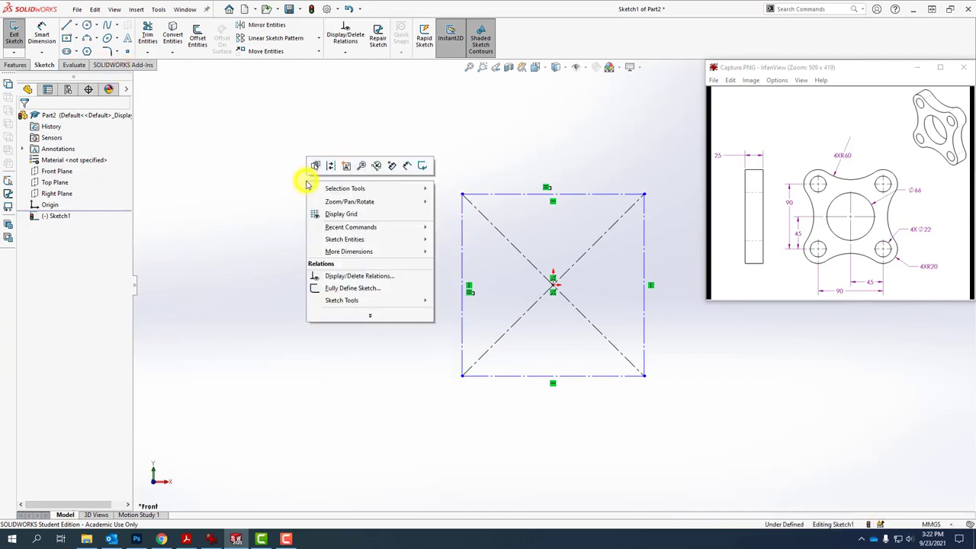
click(409, 170)
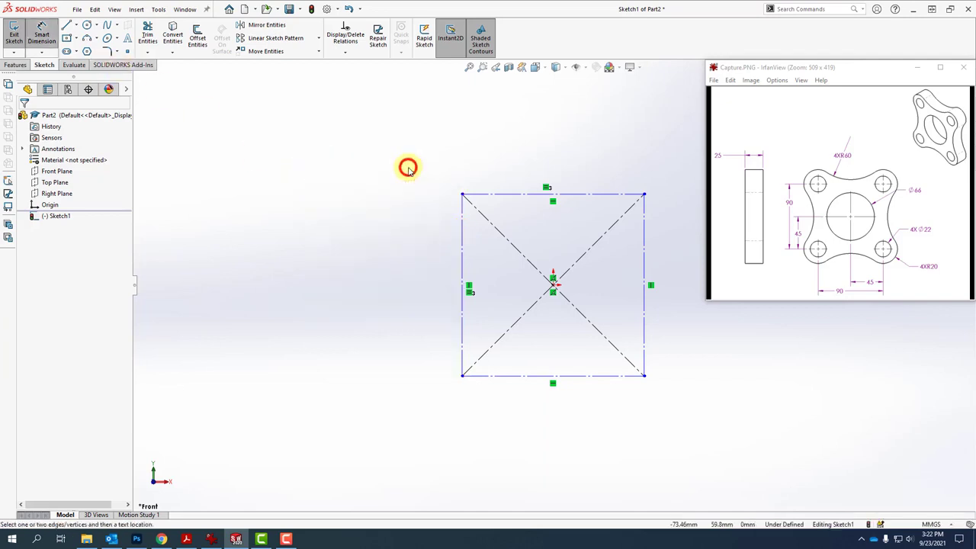
click(461, 232)
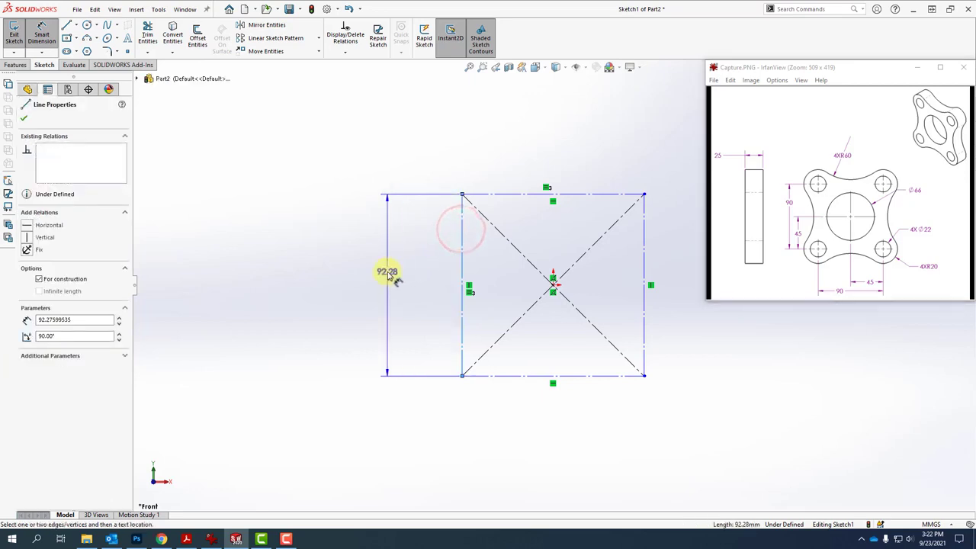
click(389, 275)
text(90)
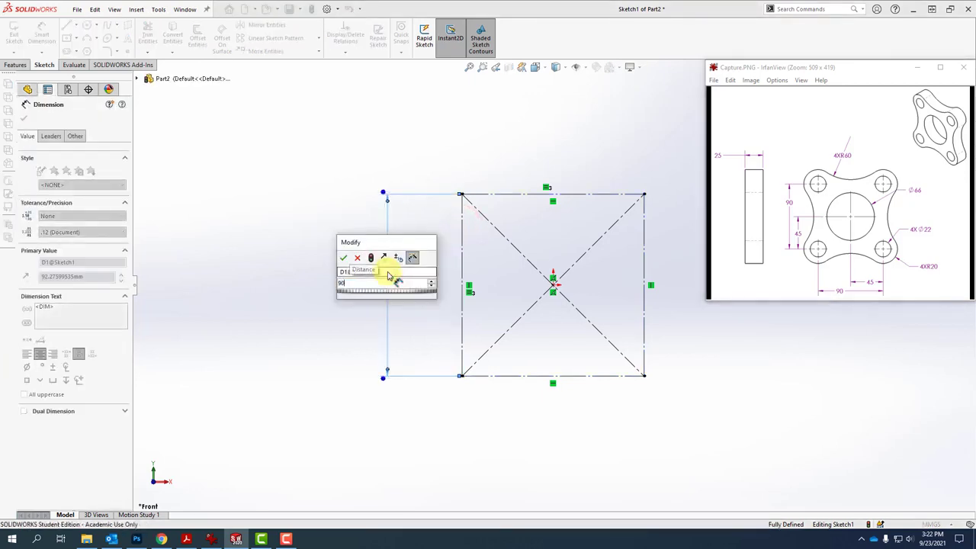
key(Return)
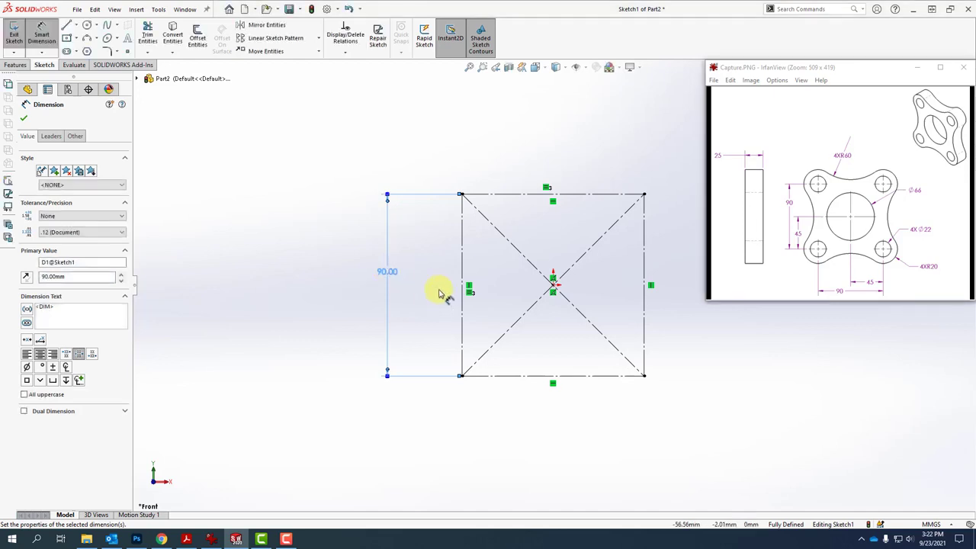
key(Escape)
Sketch two concentric circles at the square's upper-left corner, with radii of about 17 mm and 12 mm
right_click(455, 141)
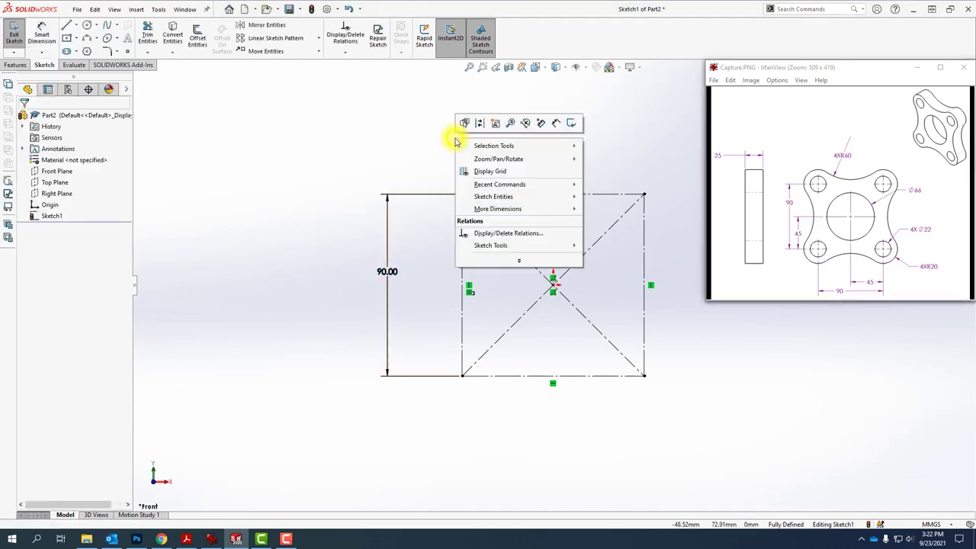
mouse_move(495, 198)
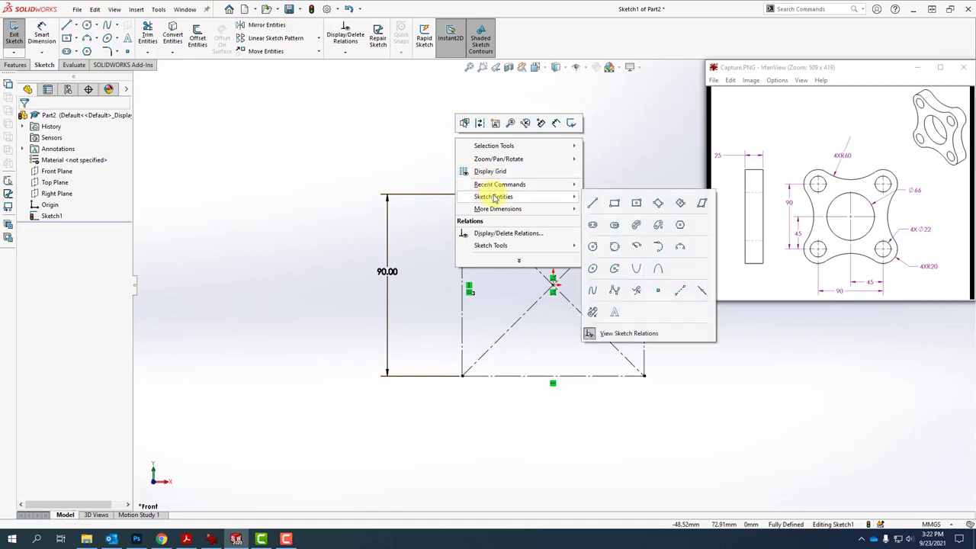
click(593, 248)
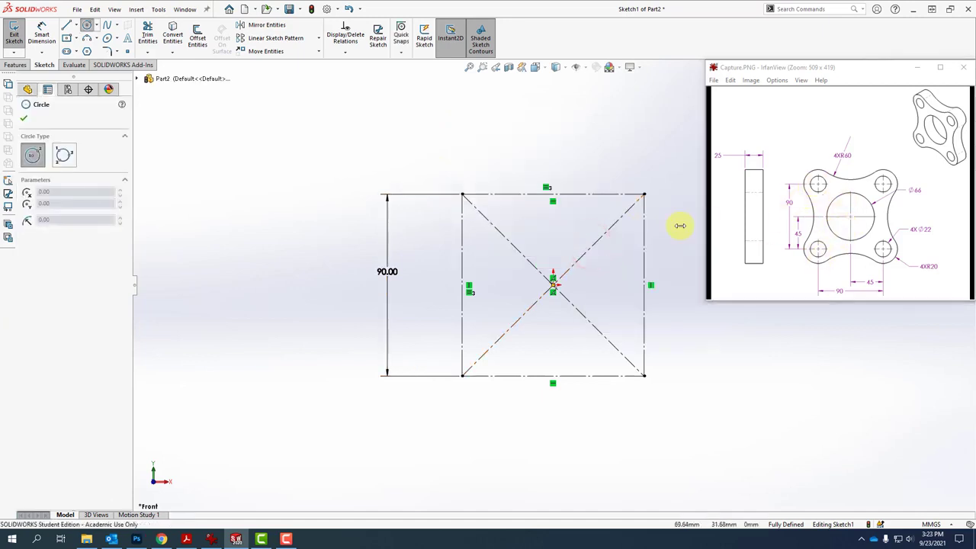
click(462, 194)
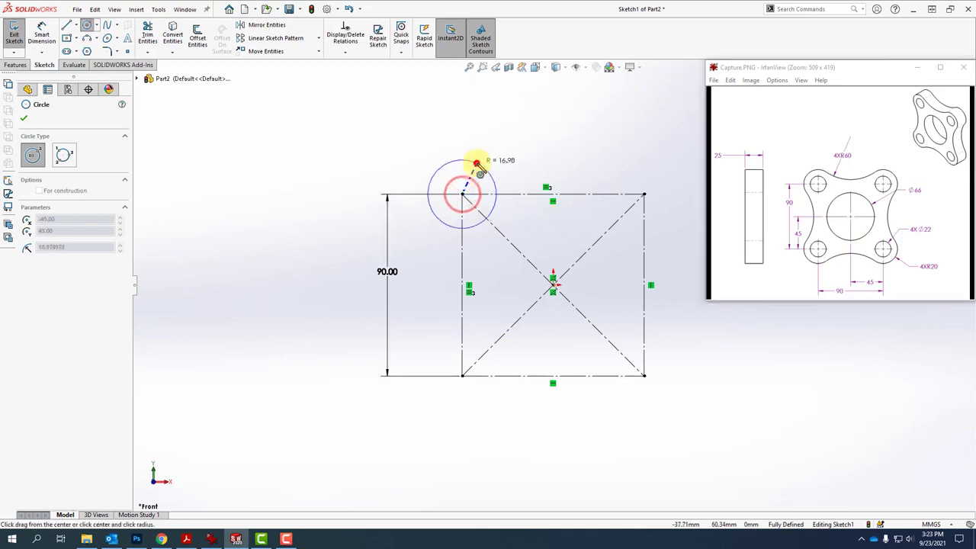
click(477, 162)
click(462, 195)
click(475, 174)
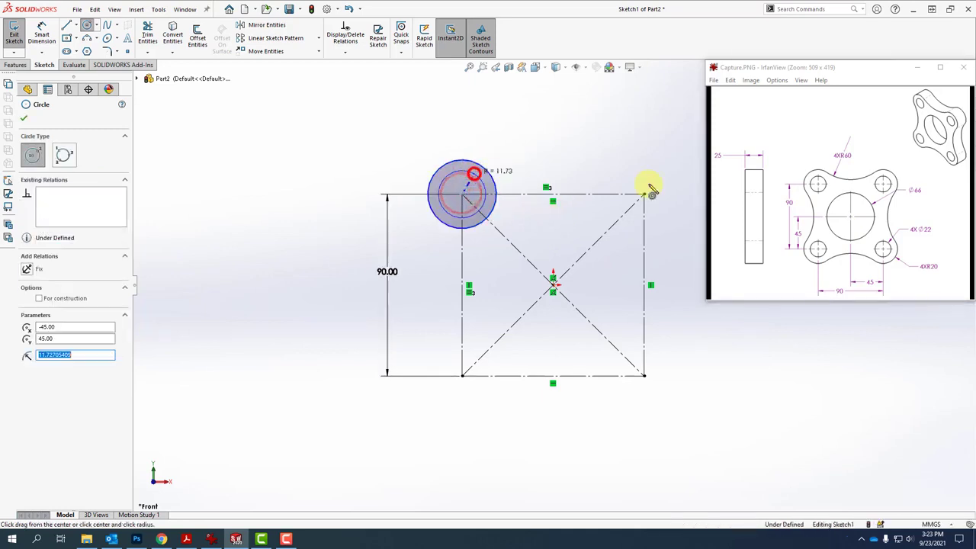
Sketch two concentric circles at the square's upper-right corner, with radii of about 20 mm and 13 mm
click(644, 195)
click(672, 164)
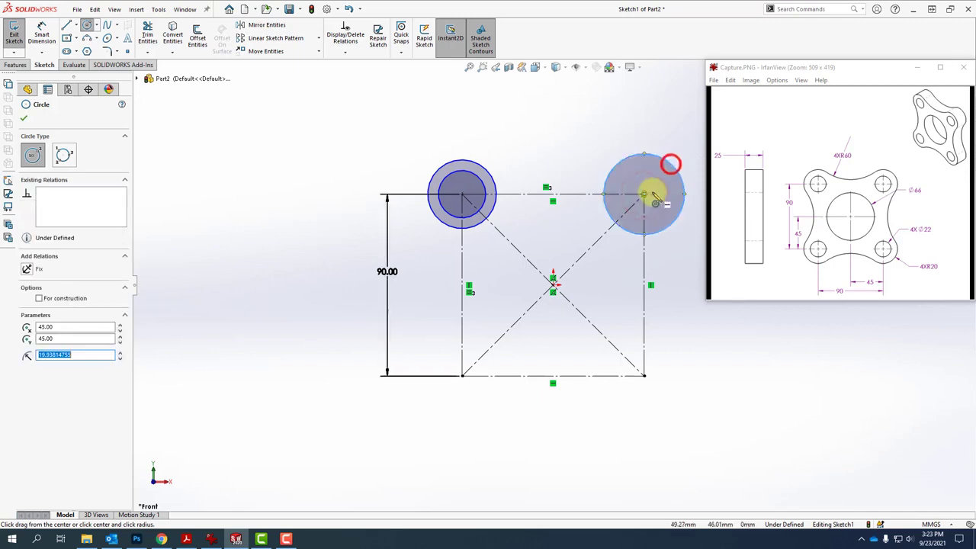
click(644, 195)
click(657, 171)
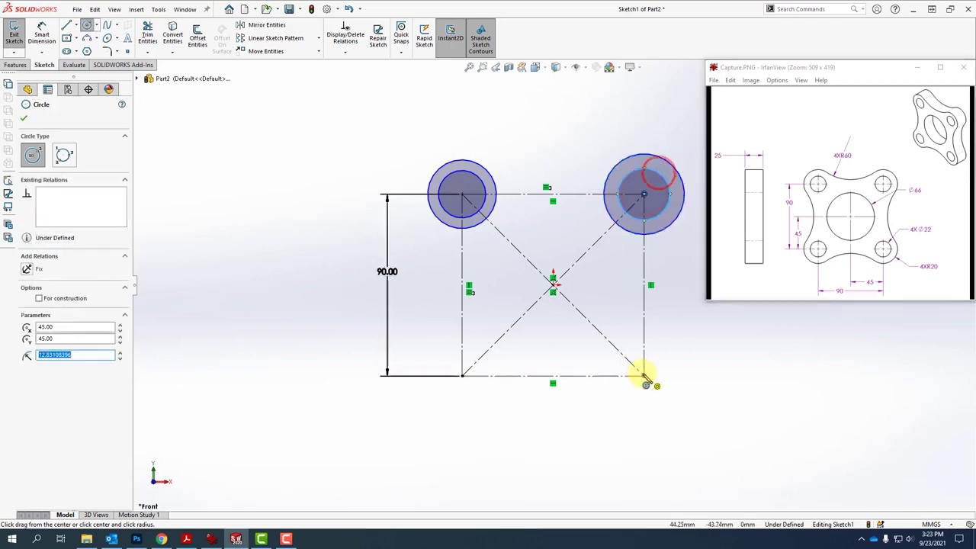
Sketch two concentric circles at the square's lower-right corner, with radii of about 20 mm and 10 mm
click(645, 375)
click(674, 402)
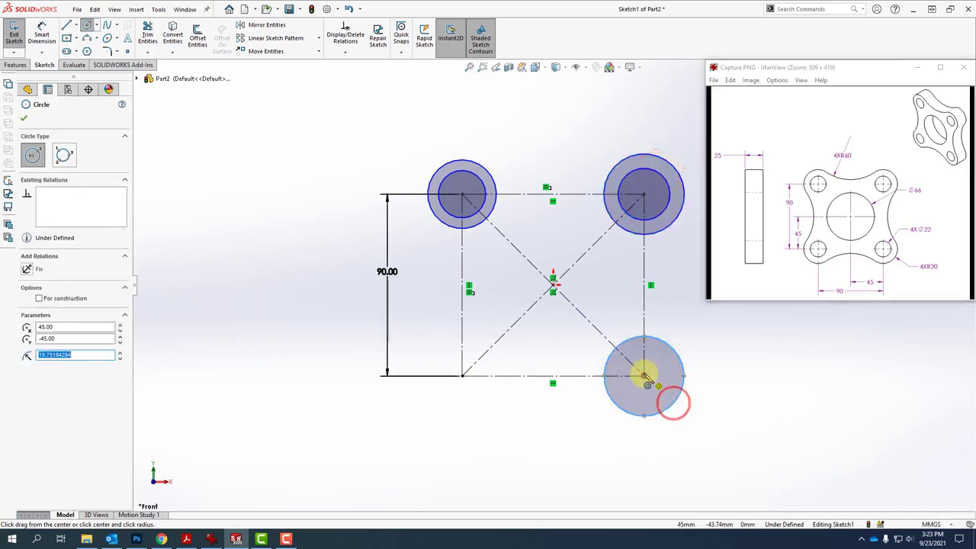
click(645, 376)
click(654, 392)
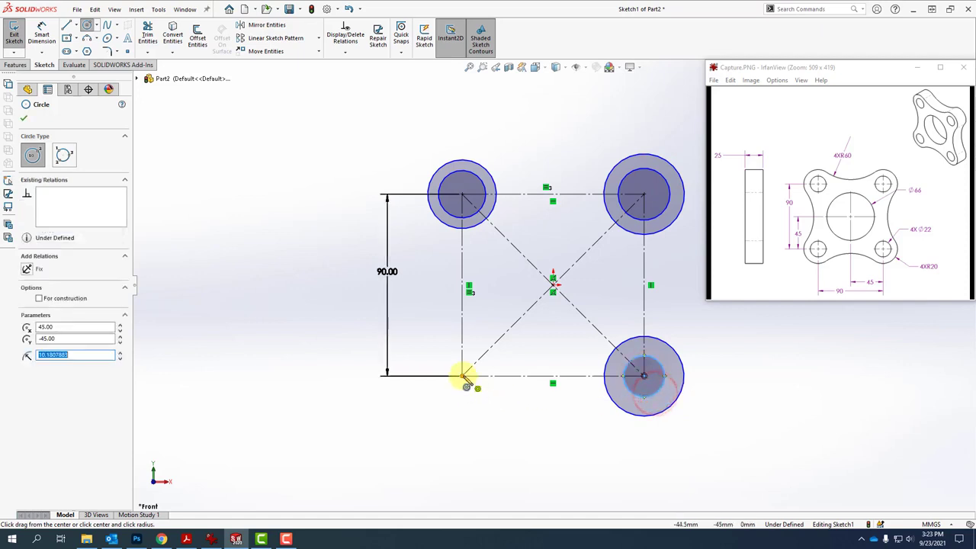
Sketch two concentric circles at the square's lower-left corner, with radii of about 20 mm and 15 mm
click(462, 375)
click(442, 410)
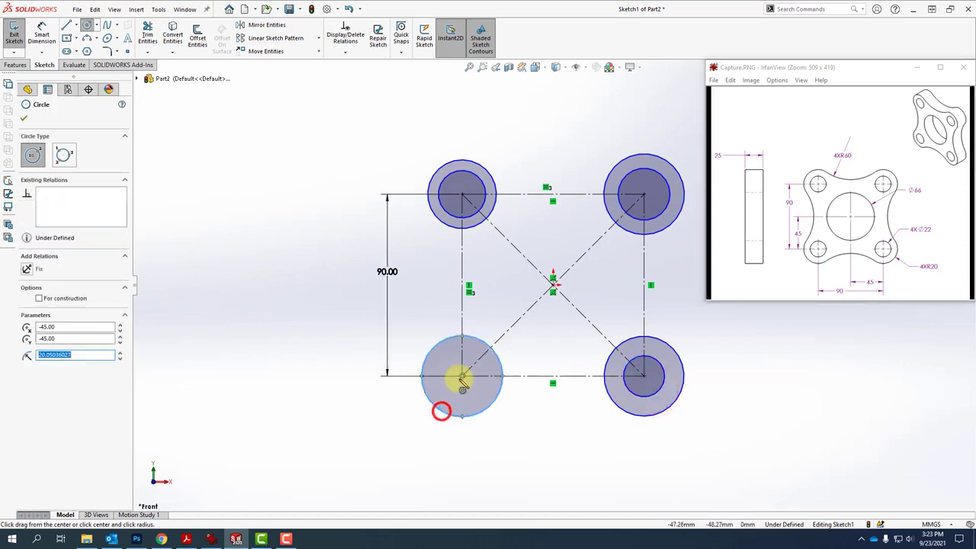
click(462, 375)
click(445, 398)
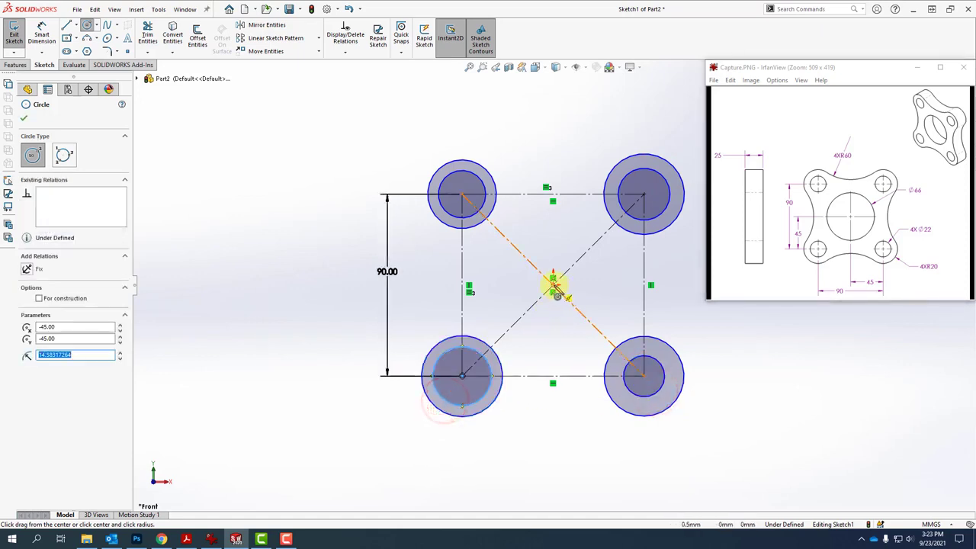
Sketch a circle centered on the origin with a radius of about 26 mm
click(553, 285)
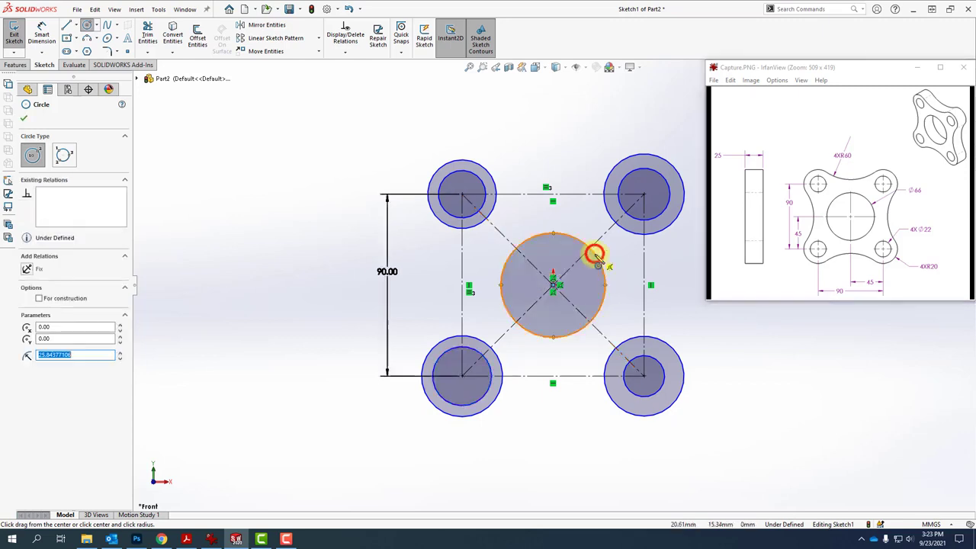
click(601, 263)
key(Escape)
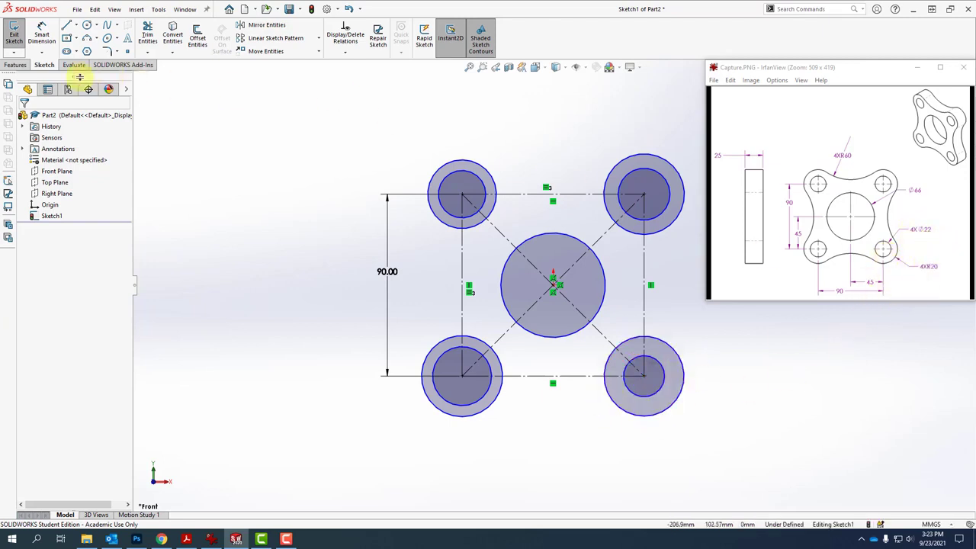
Dimension the outer circle at the square's lower-right corner with a 40 mm diameter
click(42, 35)
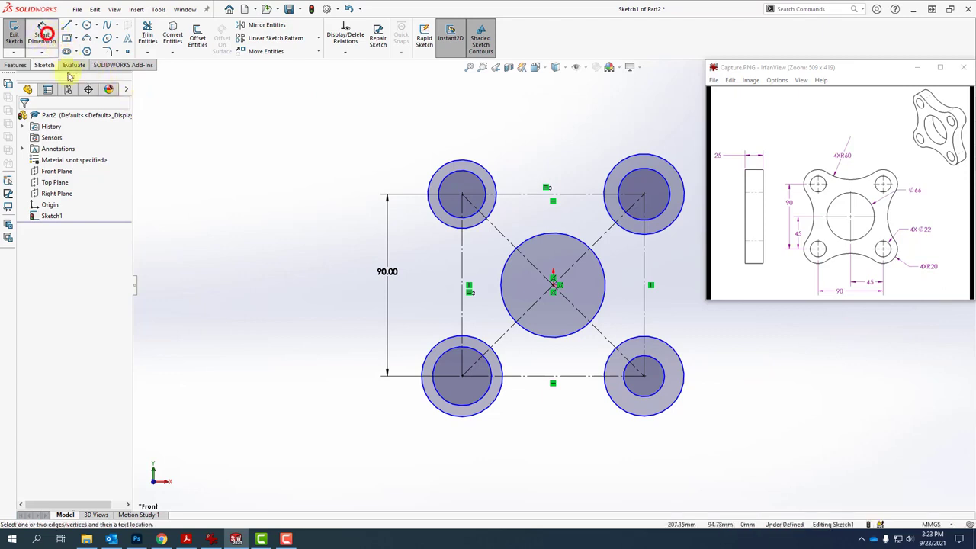
click(678, 404)
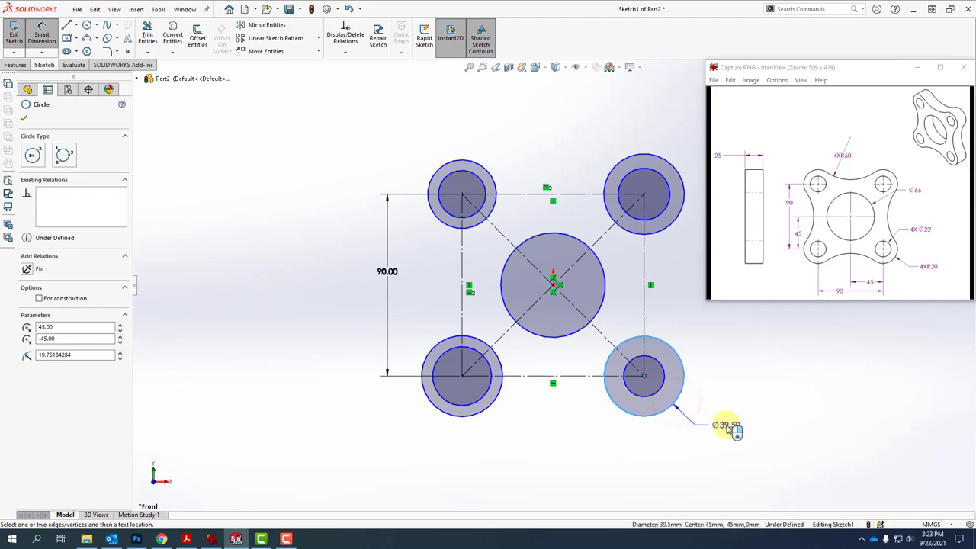
click(726, 425)
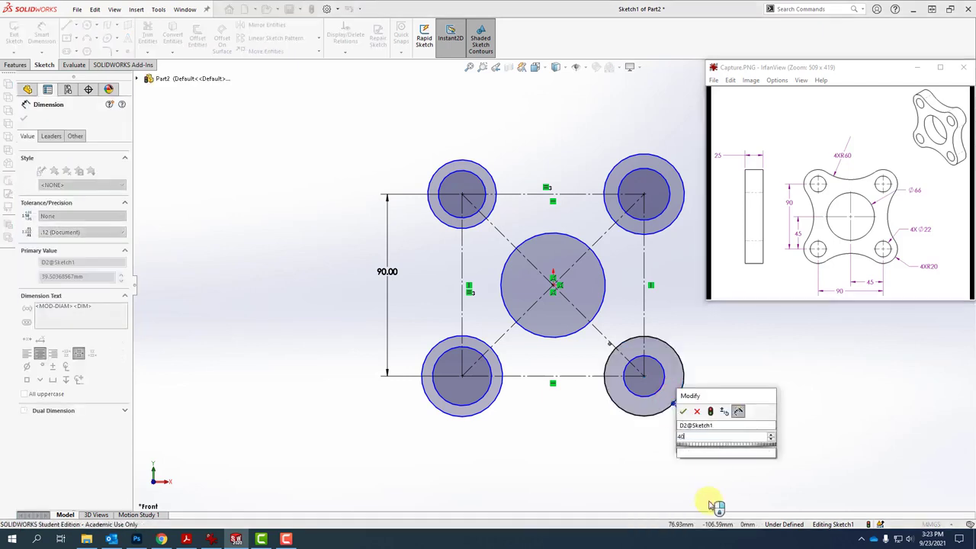
text(40)
key(Return)
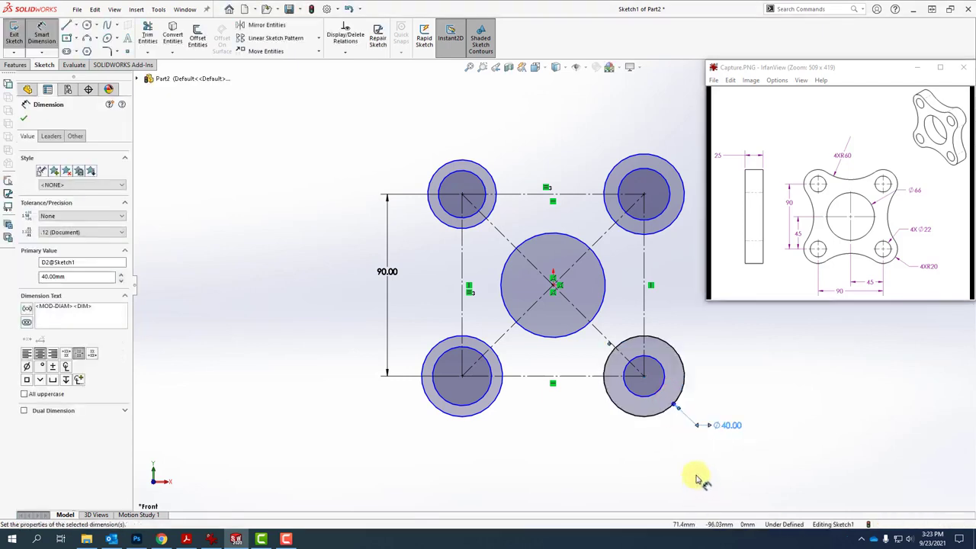
Dimension the inner circle at the square's lower-right corner with a 22 mm diameter
click(666, 383)
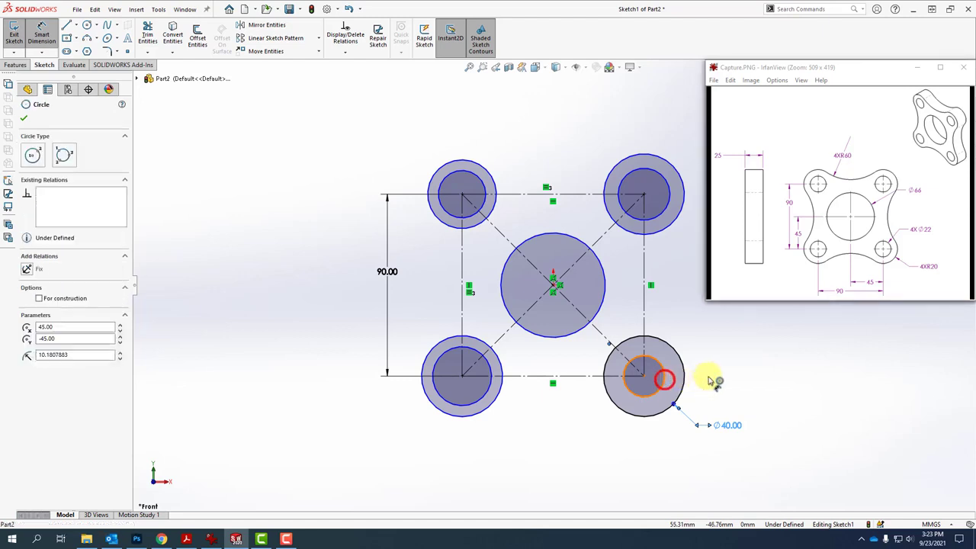
click(730, 407)
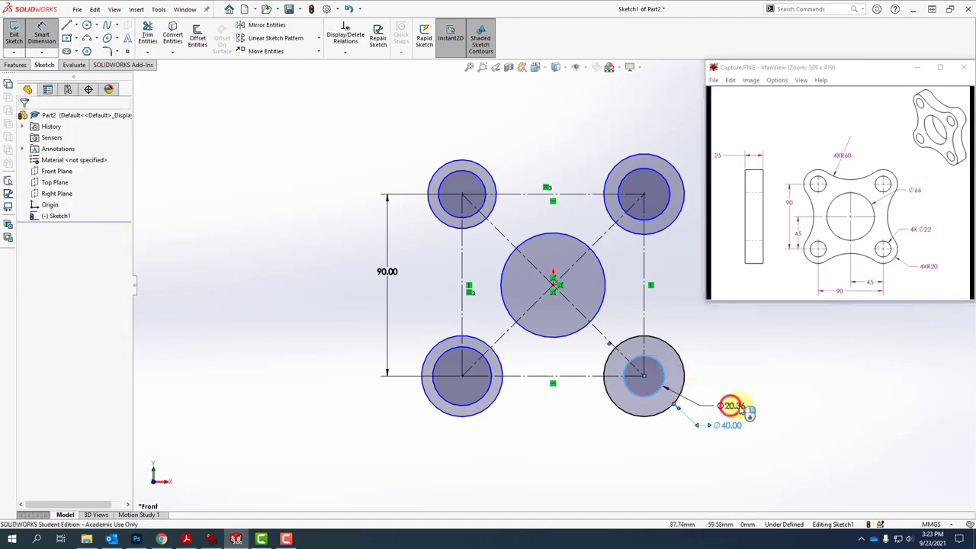
text(22)
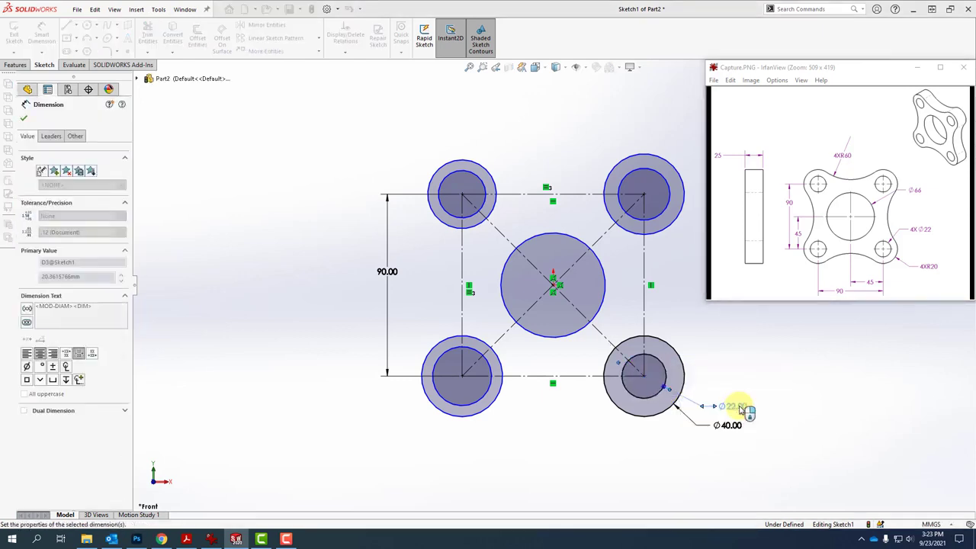
key(Return)
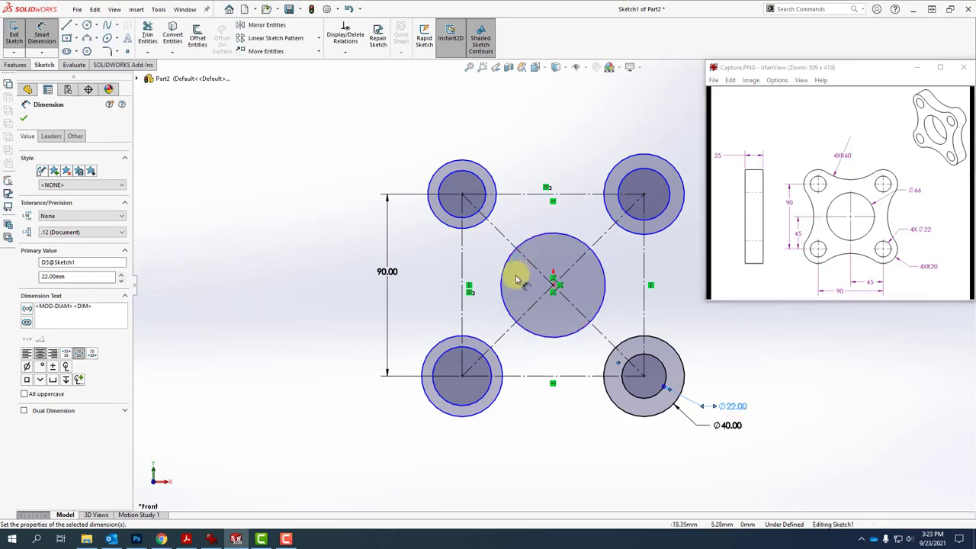
Dimension the circle centered on the origin with a 66 mm diameter
click(501, 276)
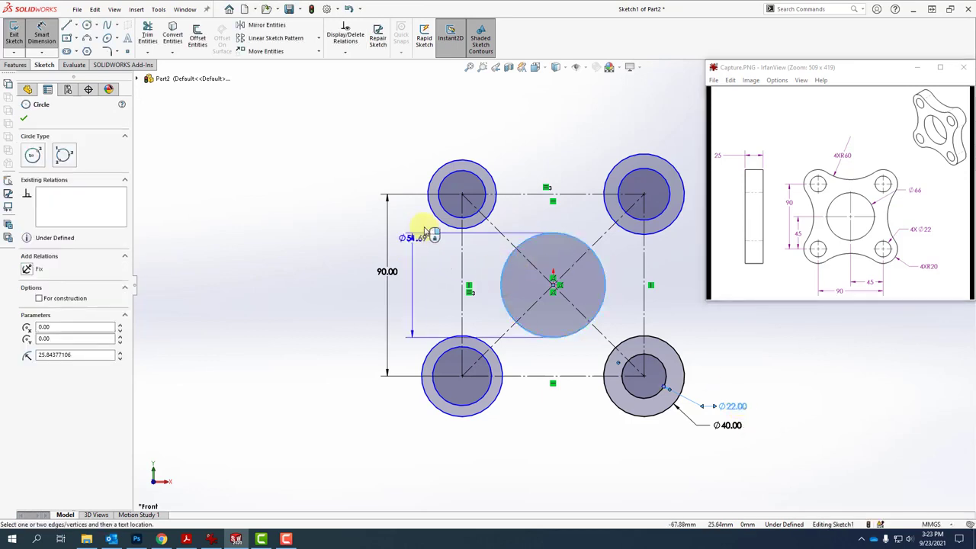
click(406, 232)
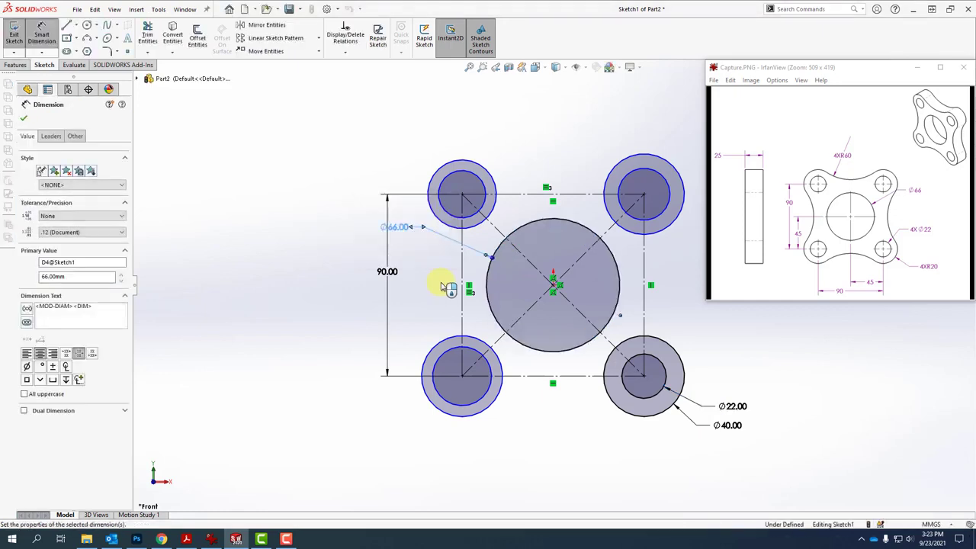
key(Escape)
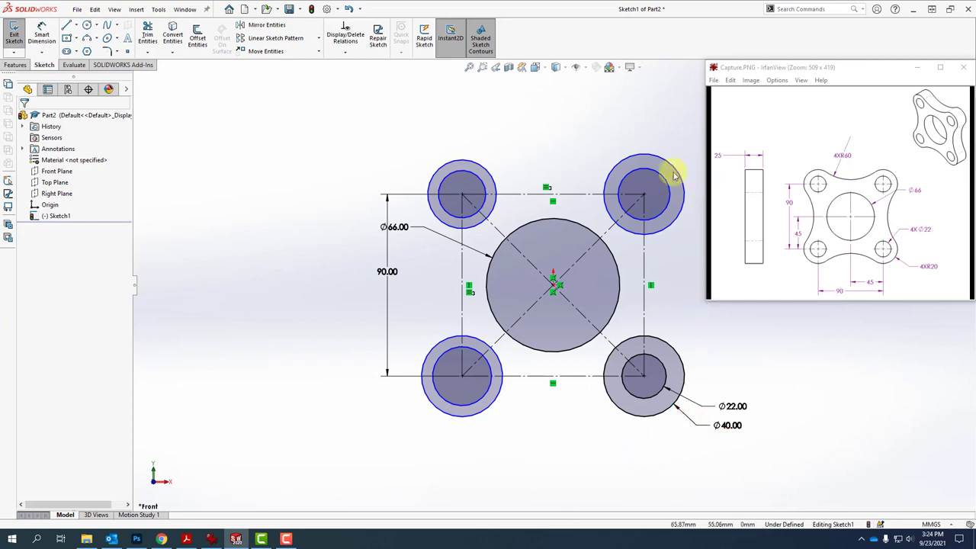
Make the four outer corner circles equal in size with an Equal relation
click(673, 349)
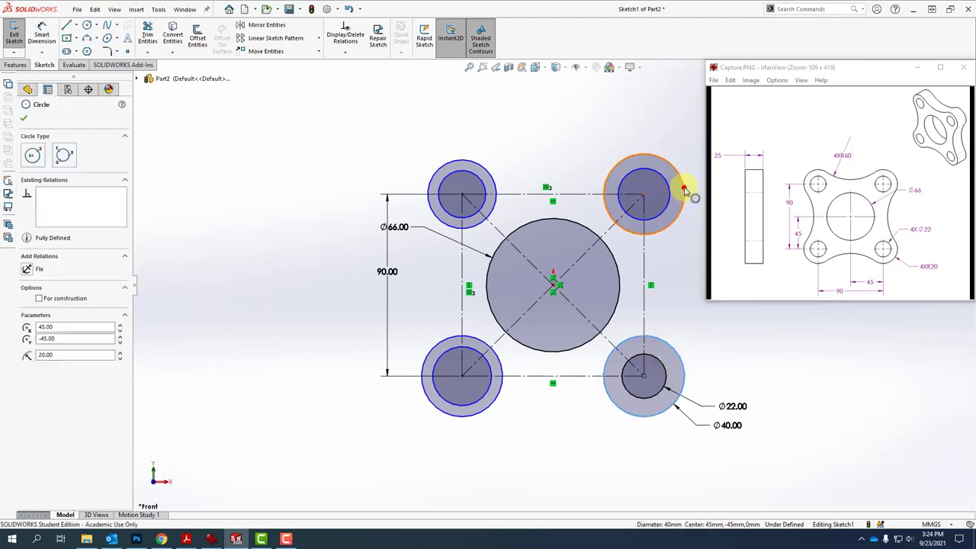
ctrl+click(685, 190)
ctrl+click(459, 159)
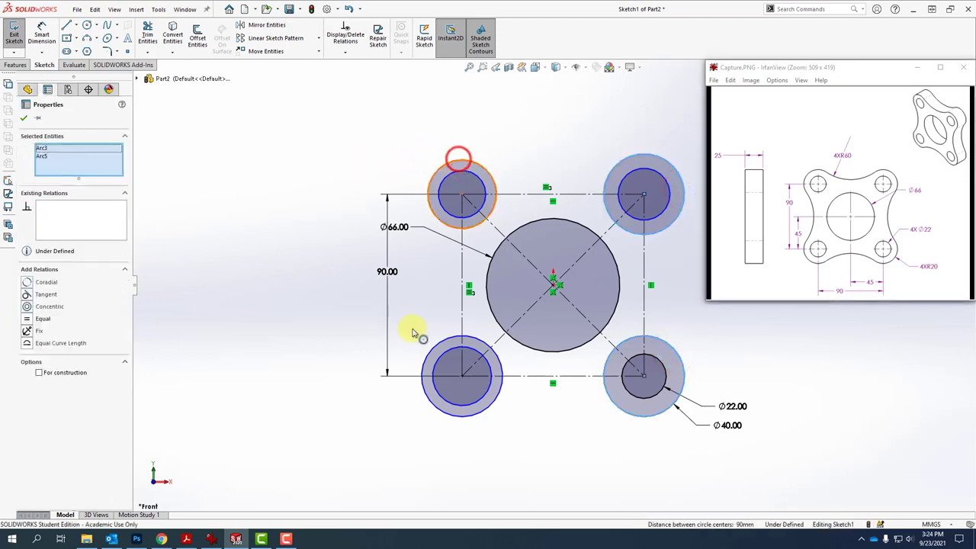
ctrl+click(437, 341)
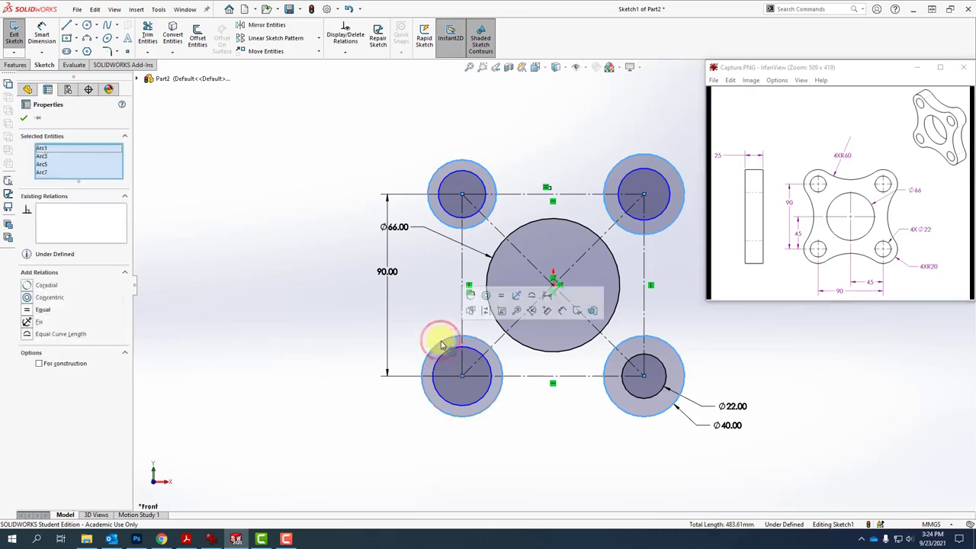
click(501, 294)
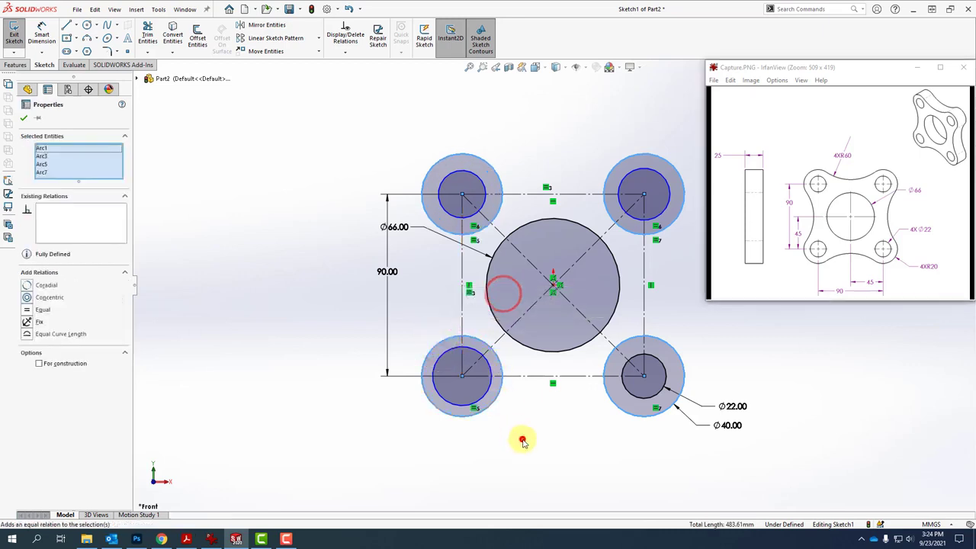
click(522, 441)
Apply an Equal relation to the four inner corner circles
click(657, 360)
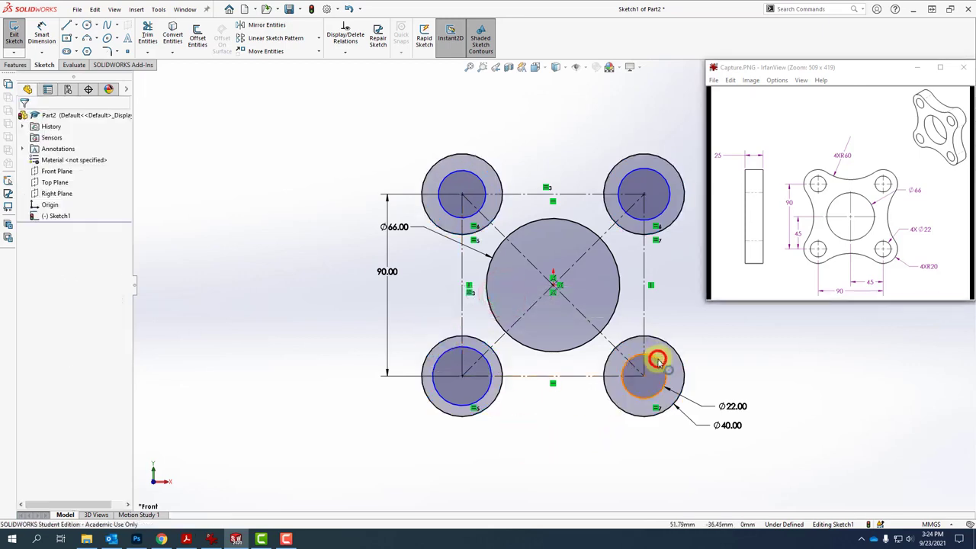
click(670, 186)
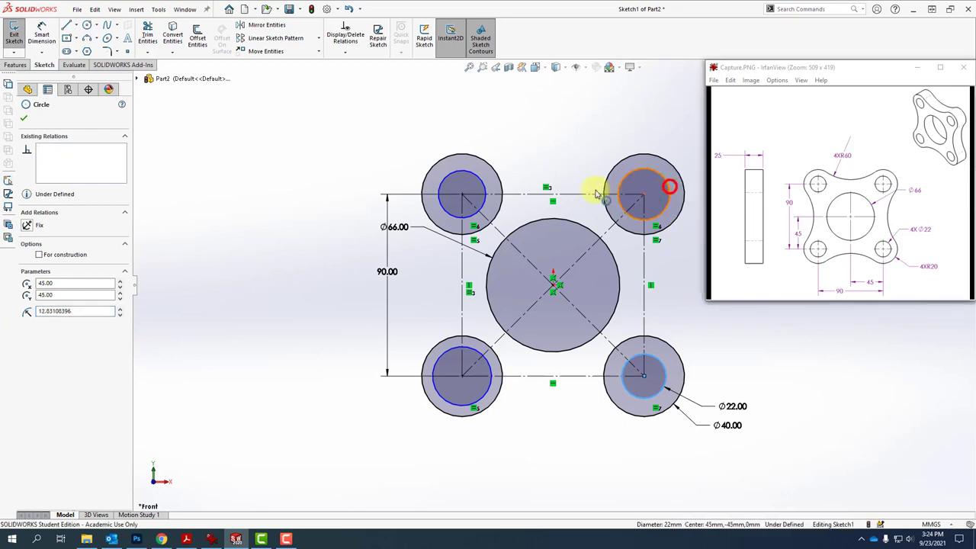
ctrl+click(480, 186)
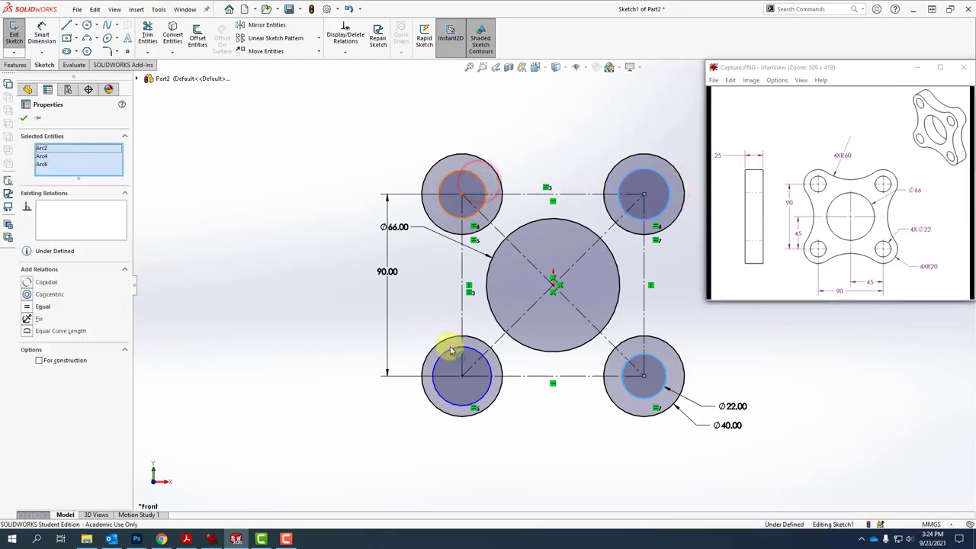
ctrl+click(451, 350)
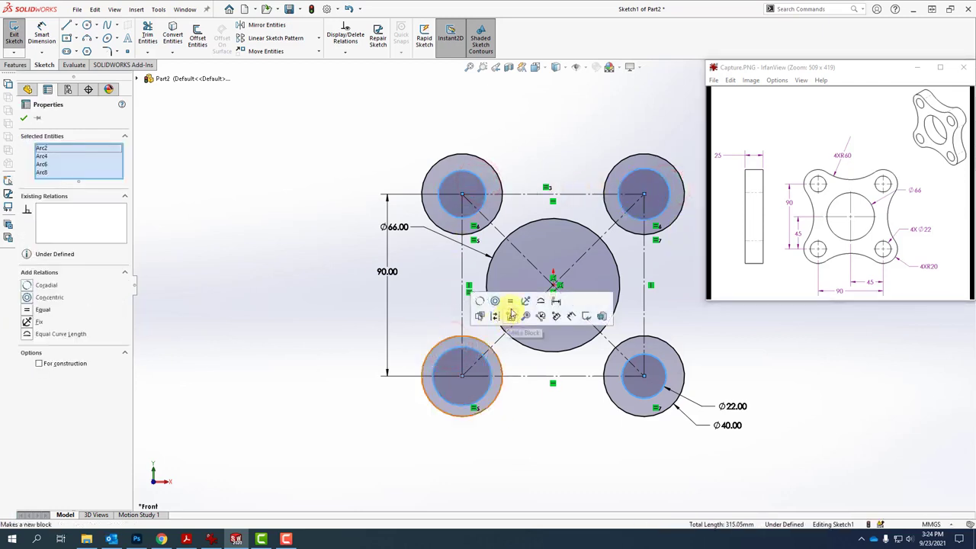
click(510, 301)
click(560, 456)
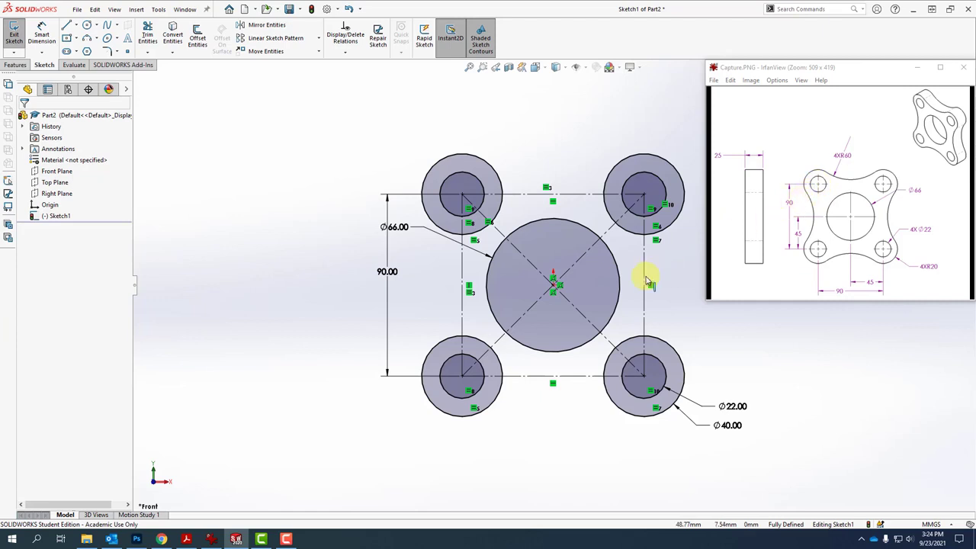
Sketch a downward-bowing 3 Point Arc with a radius of about 73 mm between the outer circles at the square's two upper corners
scroll(555, 368, up, 3)
scroll(656, 246, down, 2)
scroll(554, 360, down, 1)
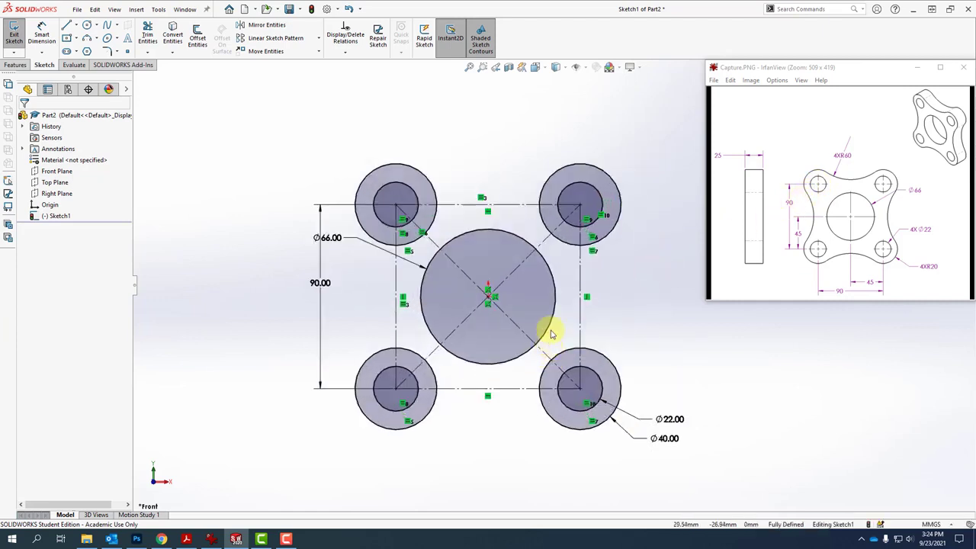
scroll(577, 272, down, 1)
scroll(578, 273, up, 1)
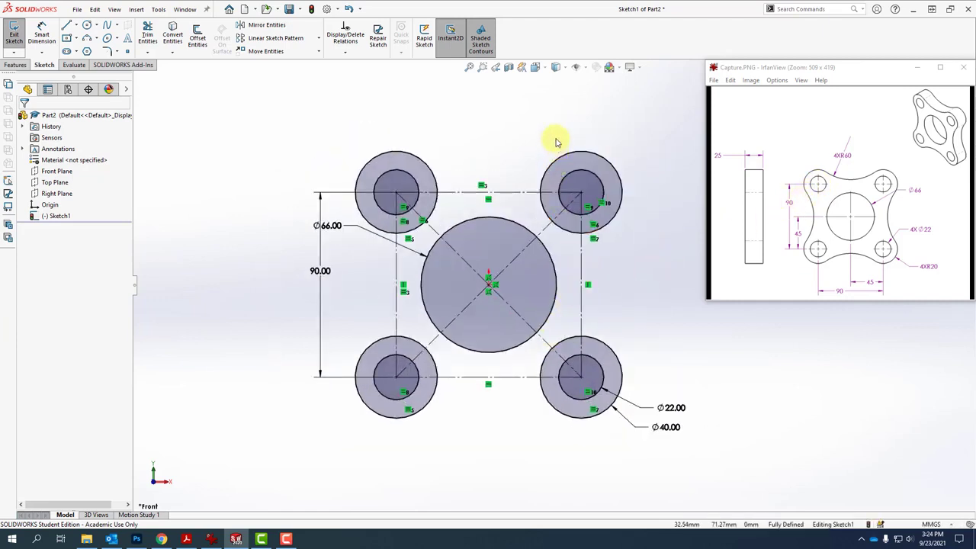
click(99, 41)
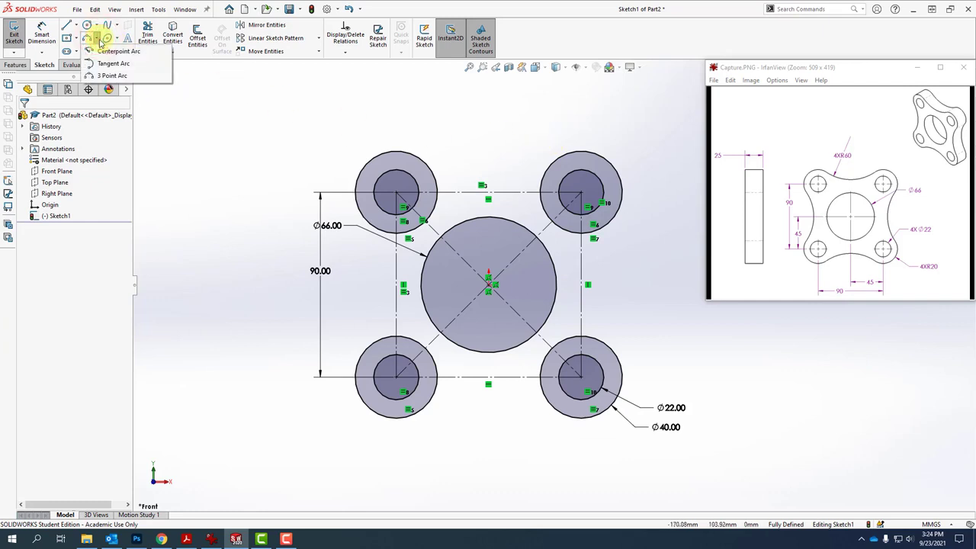
click(106, 75)
scroll(532, 158, down, 3)
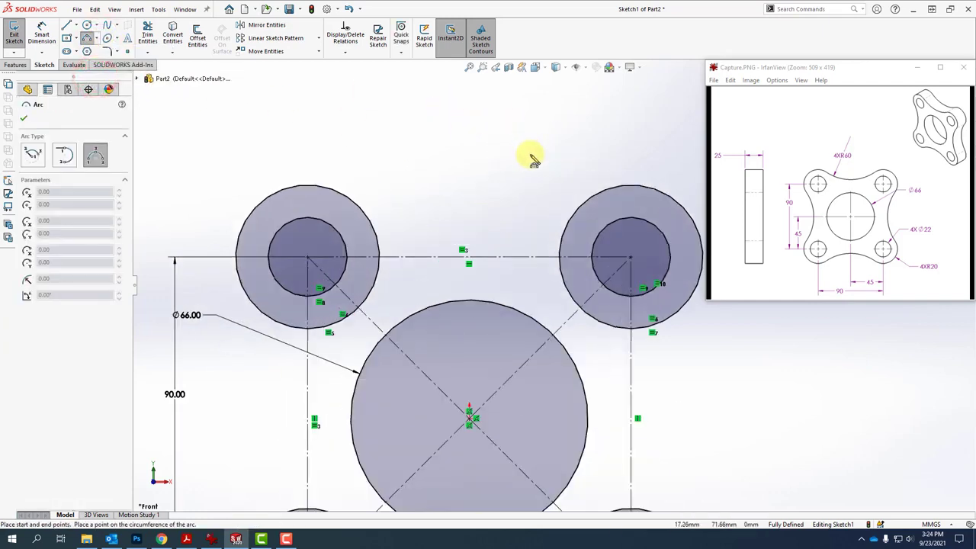
click(334, 188)
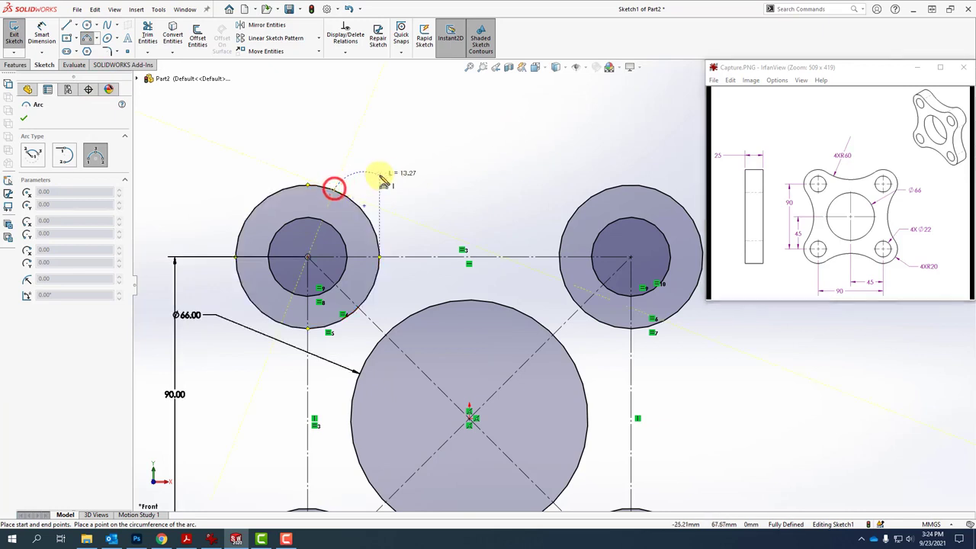
click(597, 192)
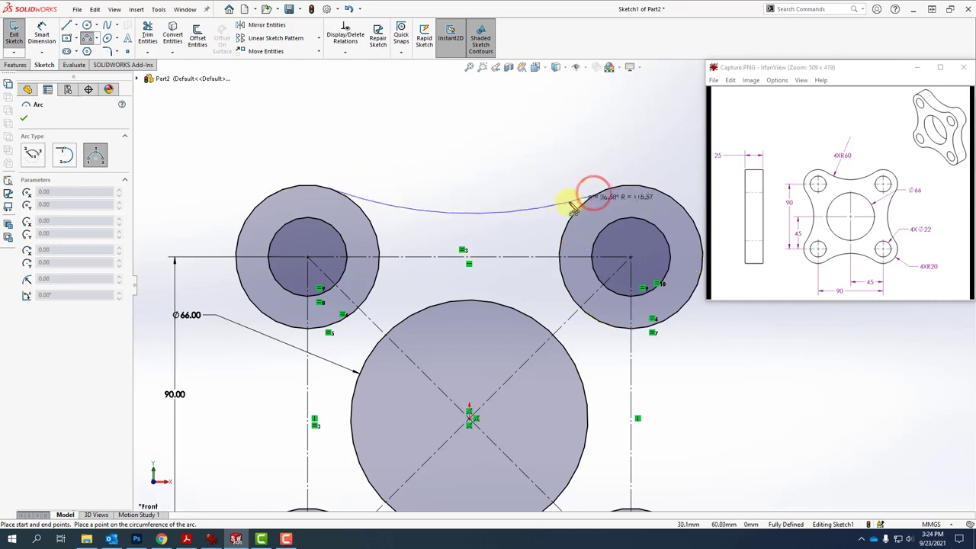
click(496, 222)
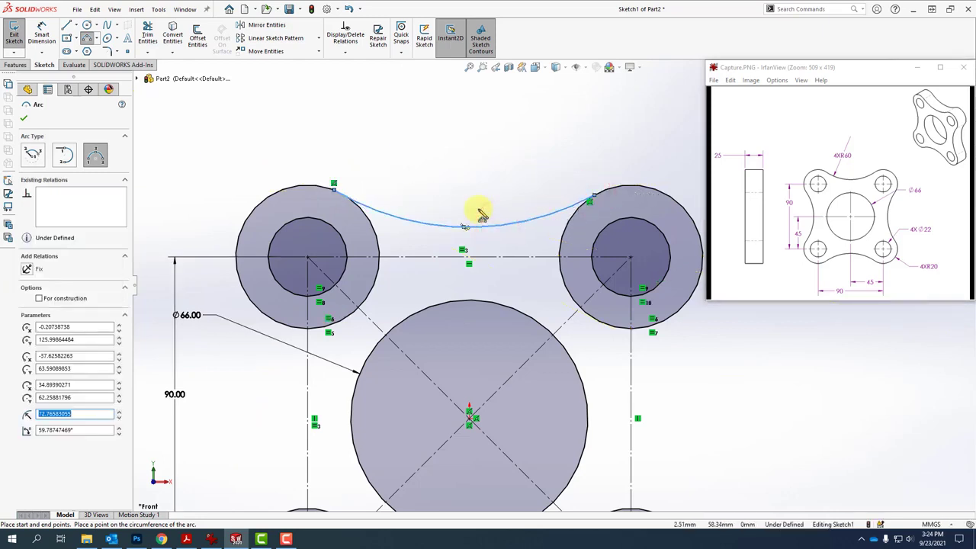
key(Escape)
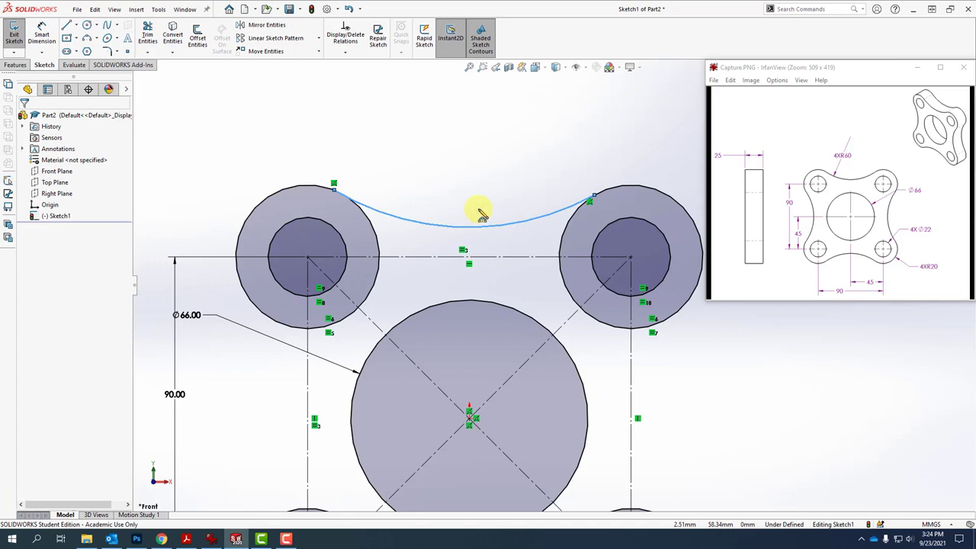
click(439, 172)
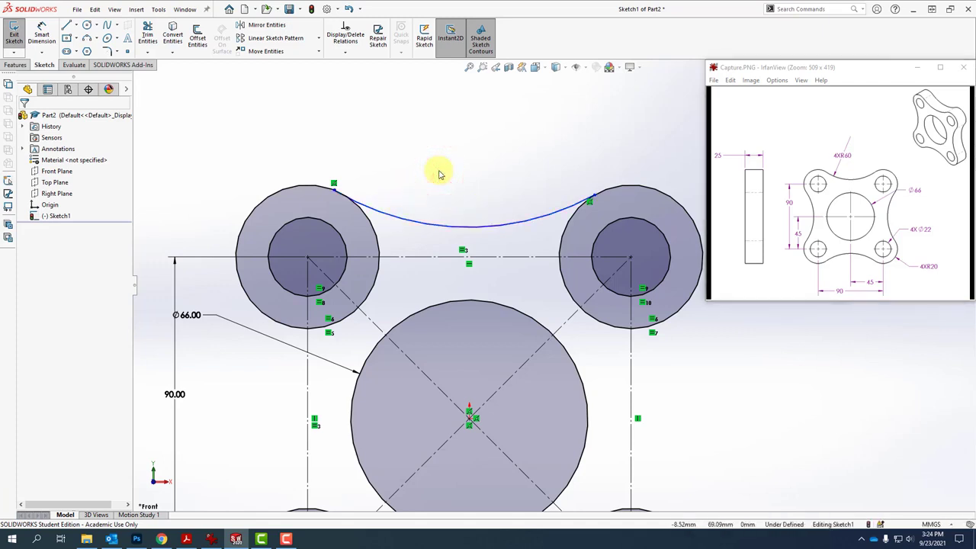
Make the upper arc tangent to the outer circle at the square's upper-left corner
click(415, 225)
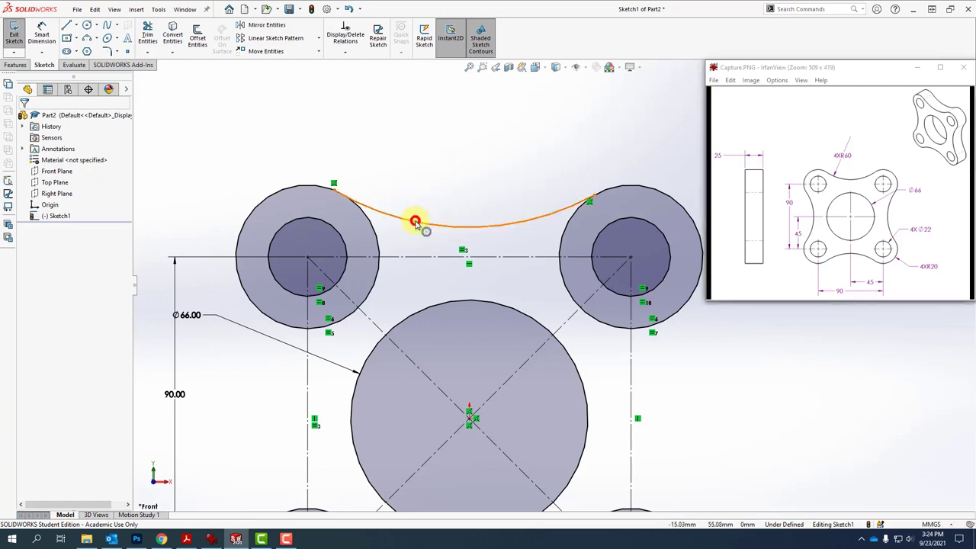
ctrl+click(375, 241)
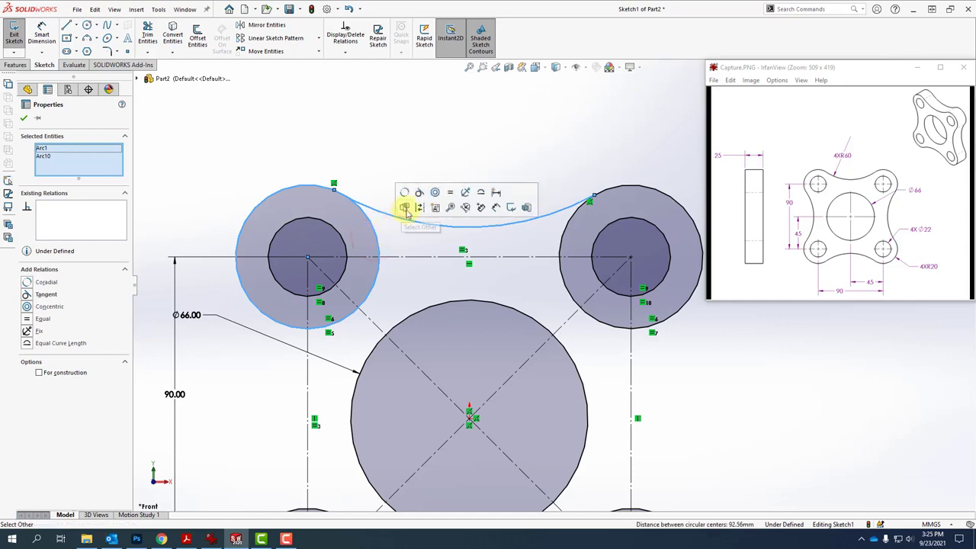
click(419, 194)
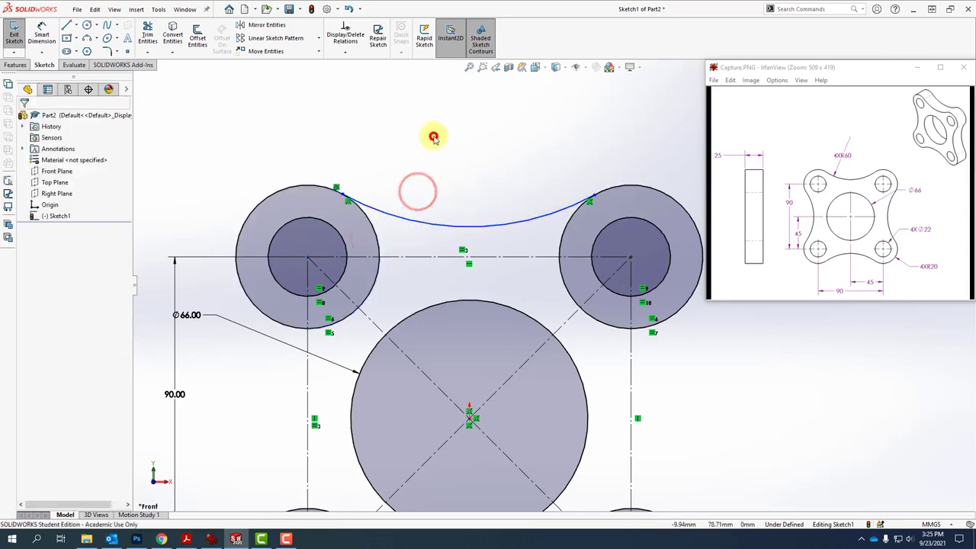
click(433, 138)
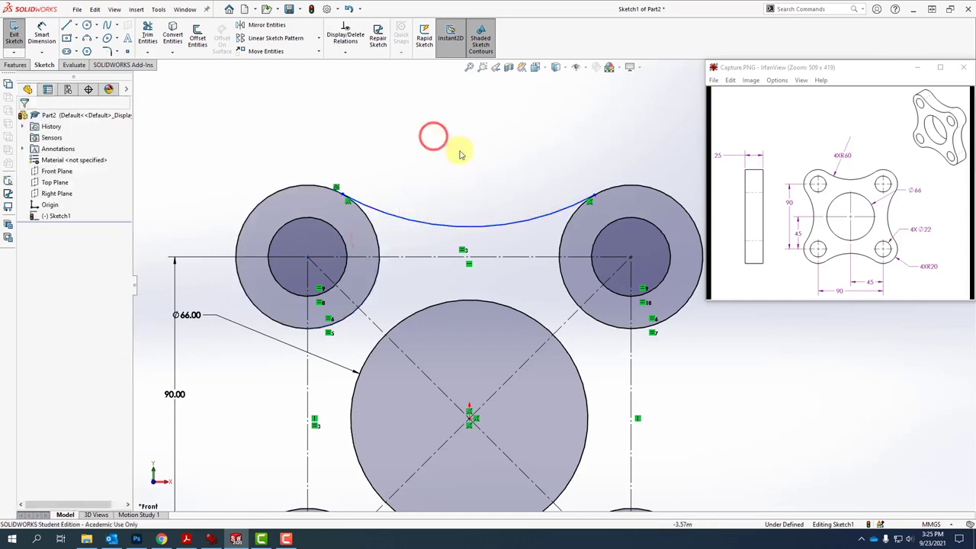
Make the upper arc tangent to the outer circle at the square's upper-right corner
click(541, 216)
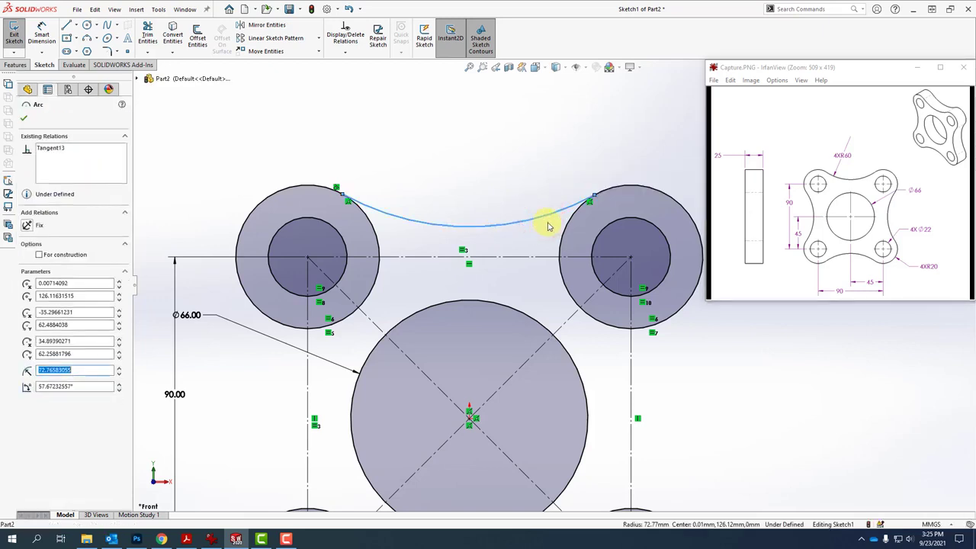
click(566, 224)
ctrl+click(566, 226)
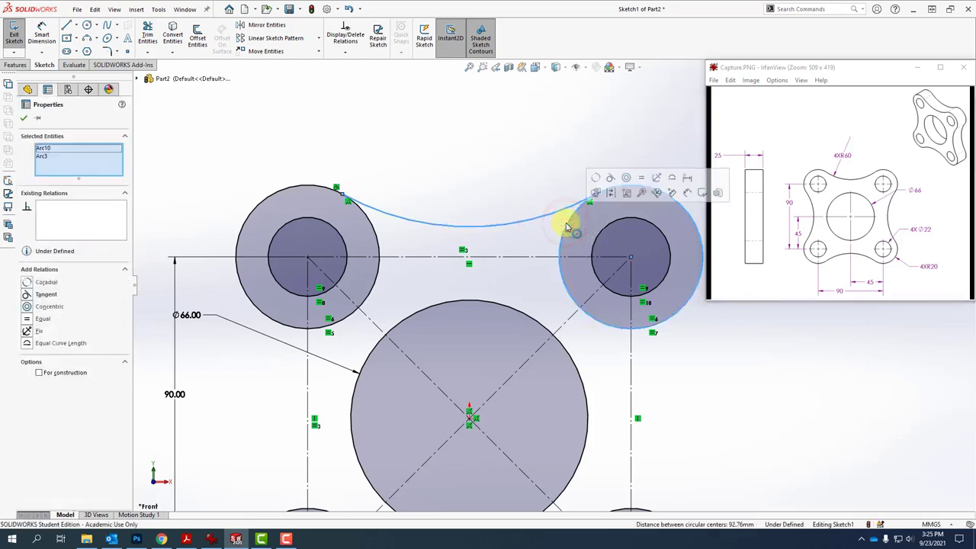
click(609, 177)
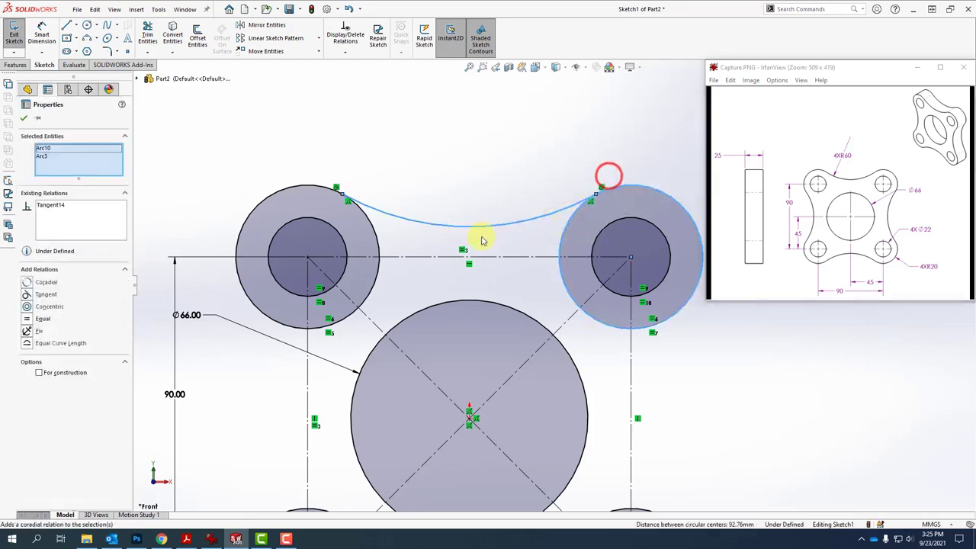
click(515, 180)
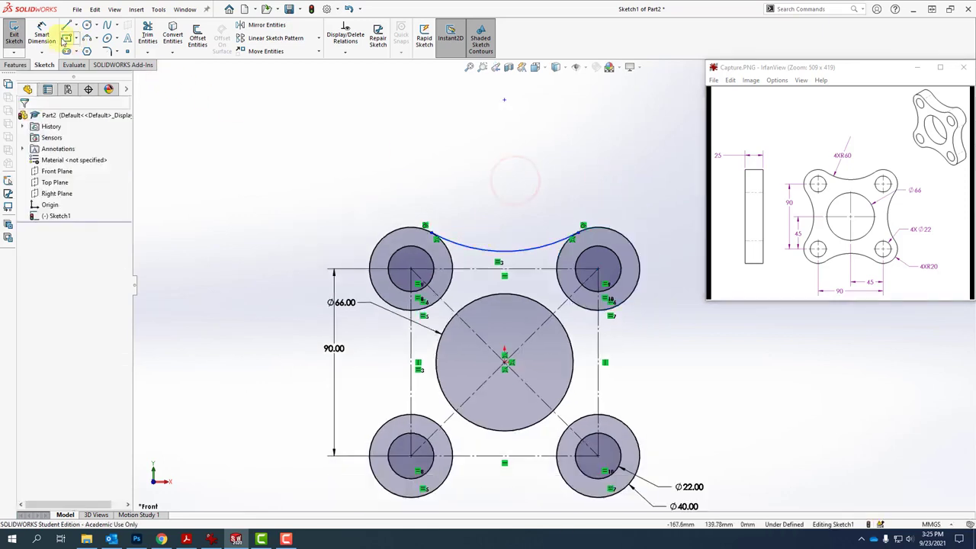
Dimension the upper connecting arc's radius and set it to 60 mm
click(43, 34)
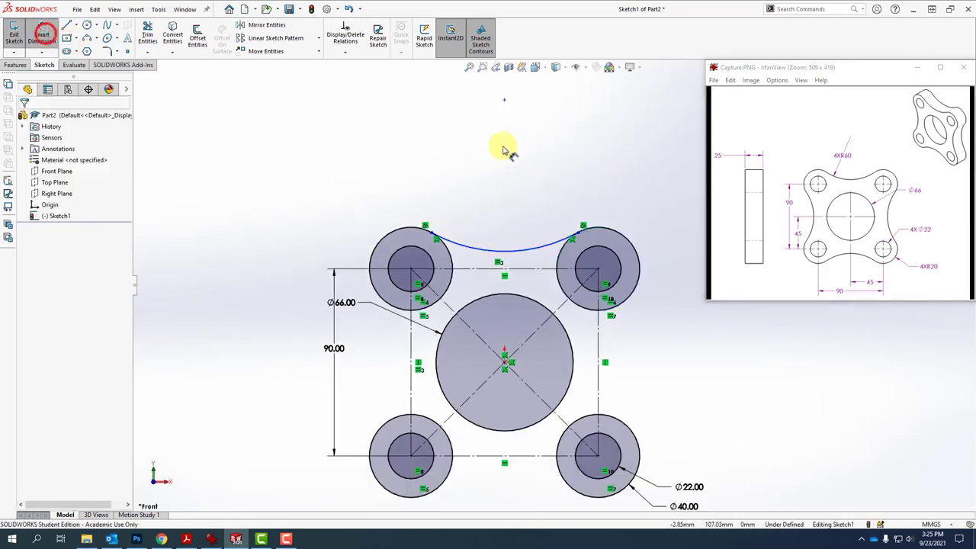
click(521, 252)
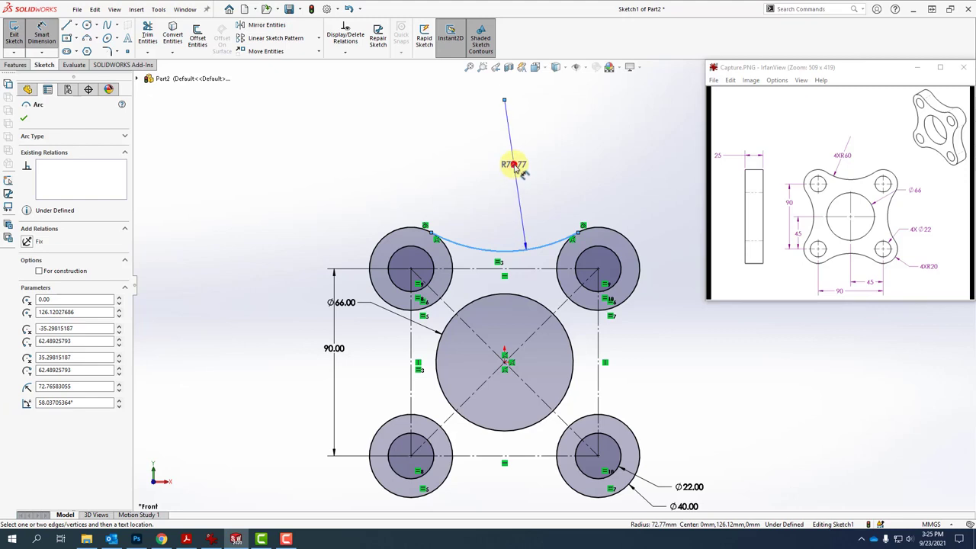
click(516, 166)
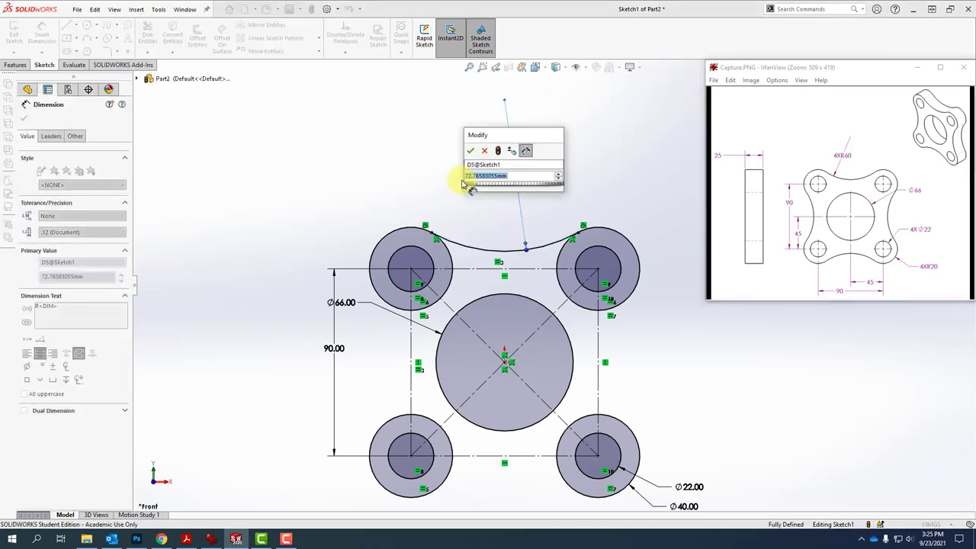
text(60)
key(Return)
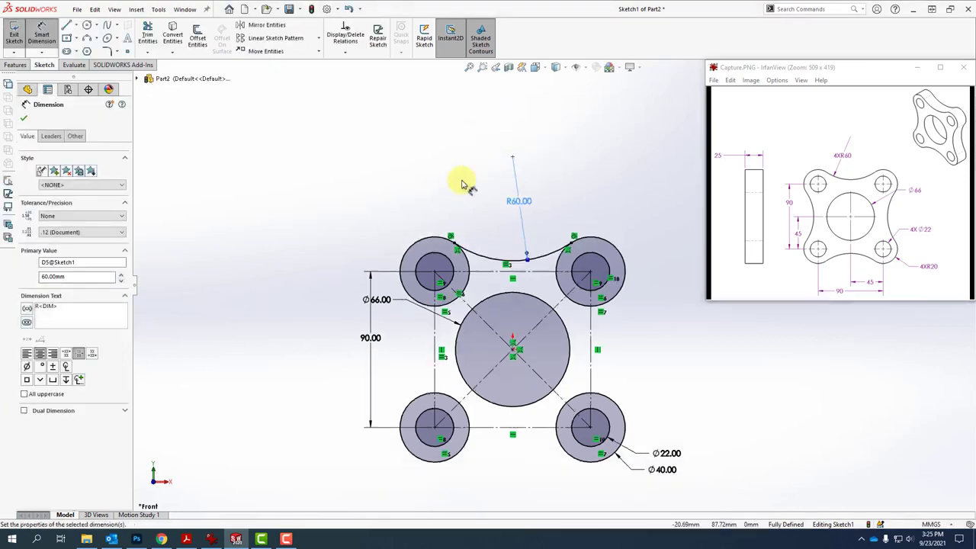
Move the 22 mm and 40 mm diameter dimensions of the lower-right corner circles to below the square
scroll(461, 183, up, 2)
scroll(654, 349, down, 5)
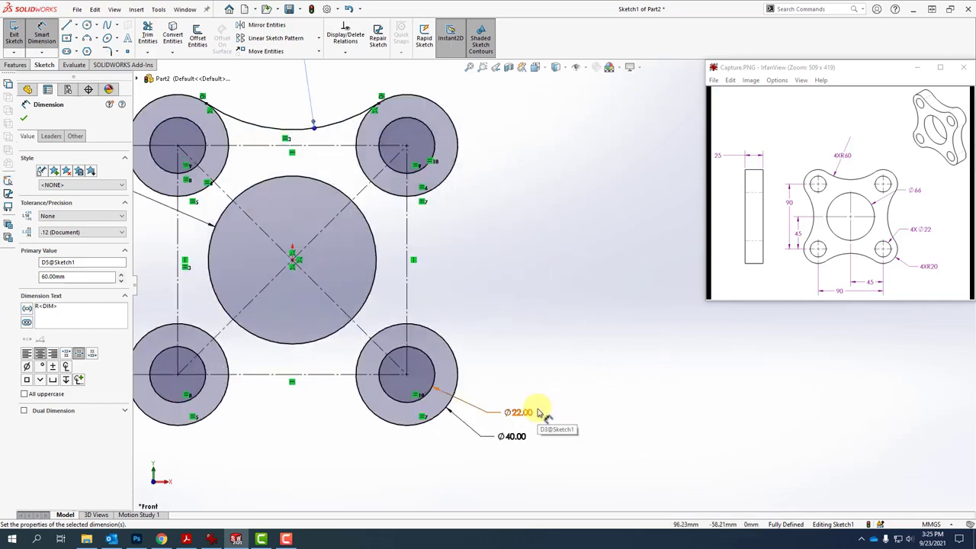
click(558, 396)
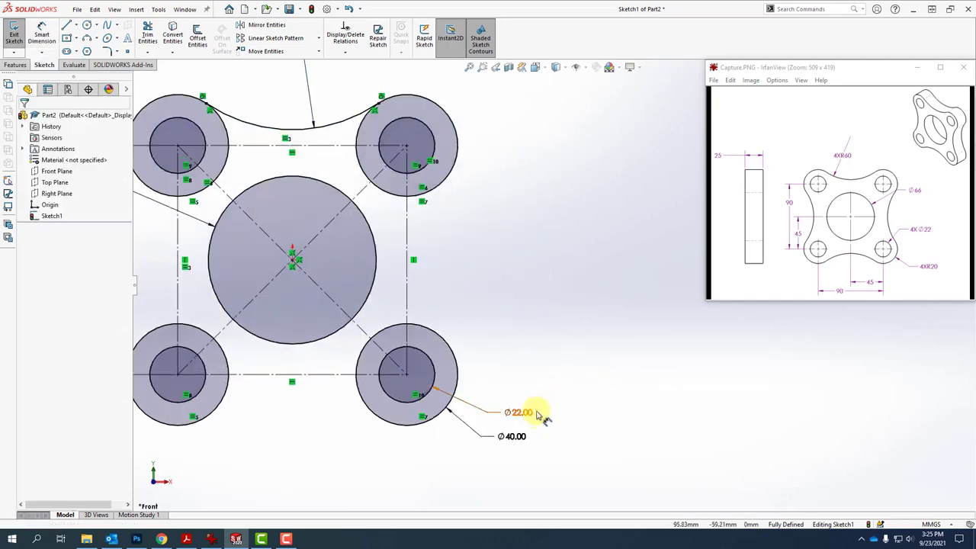
drag(539, 415, 308, 464)
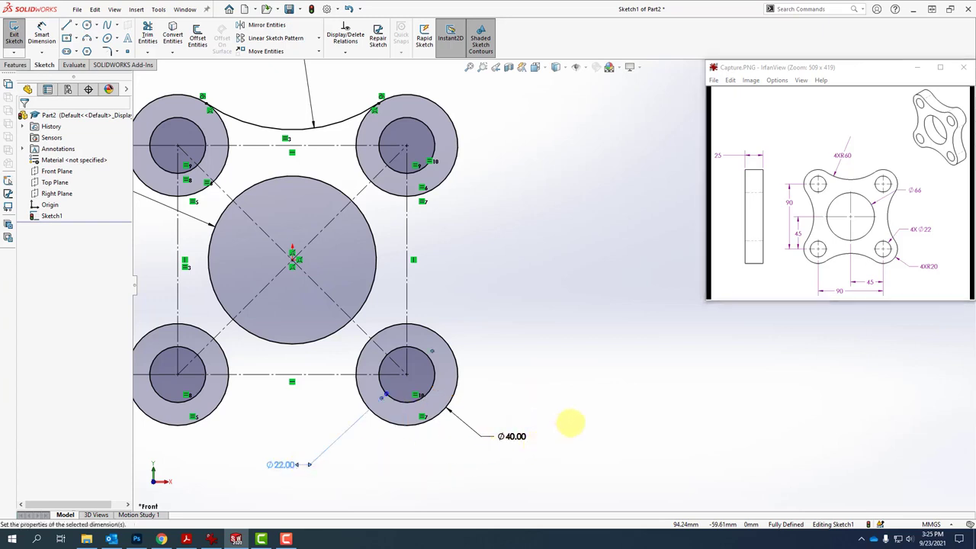
drag(524, 441, 301, 426)
scroll(465, 196, up, 3)
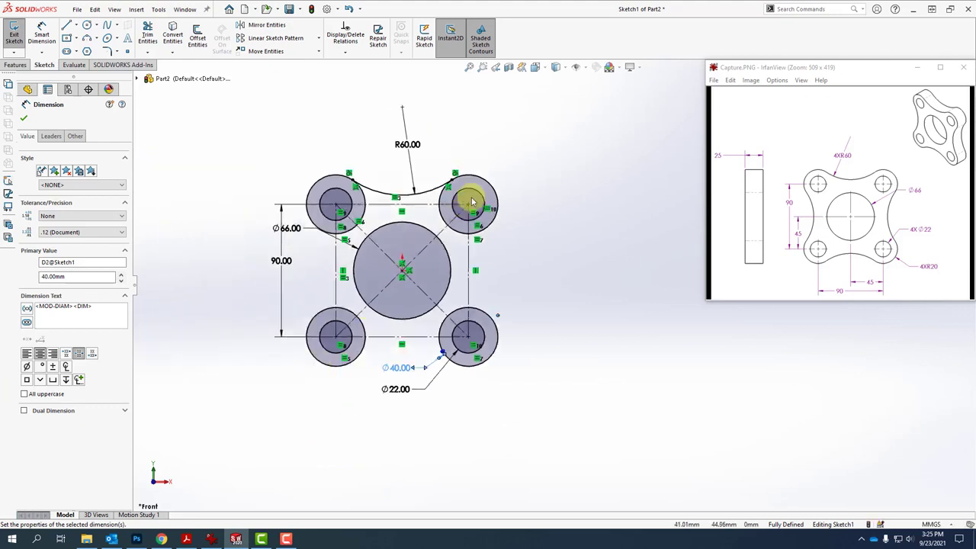
Sketch a Perimeter Circle with a radius of about 44 mm, tangent to the outer circles at the square's two right corners, bulging away from the plate
scroll(562, 220, down, 2)
scroll(549, 291, down, 1)
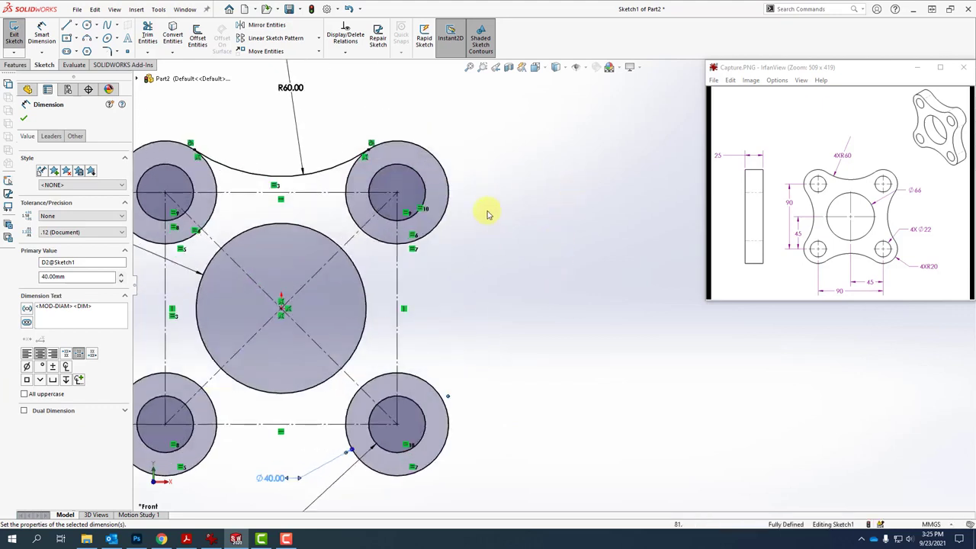
click(98, 25)
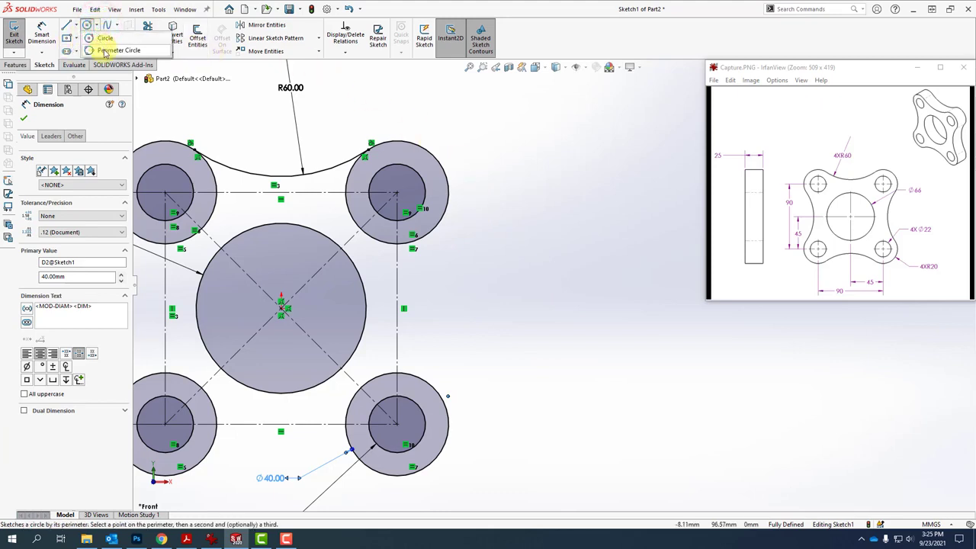
click(105, 50)
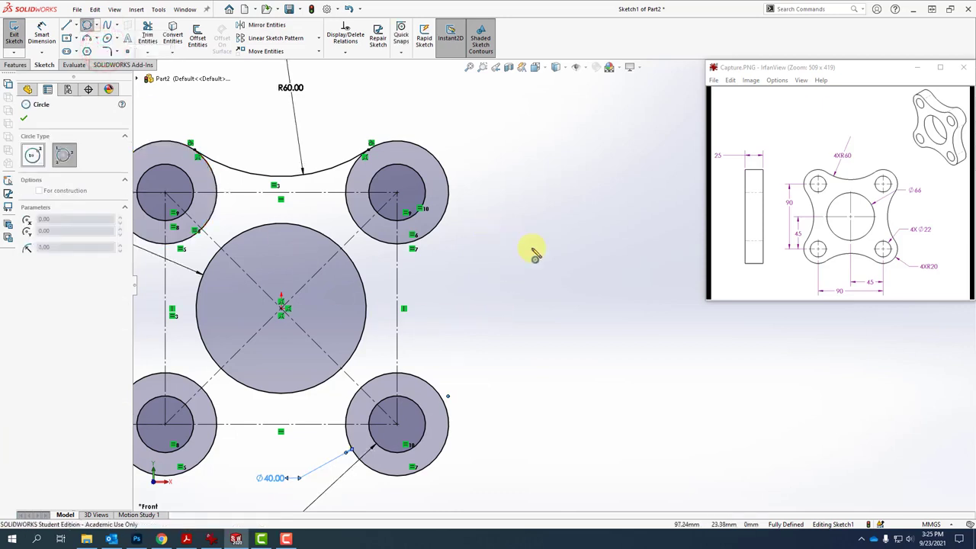
click(441, 235)
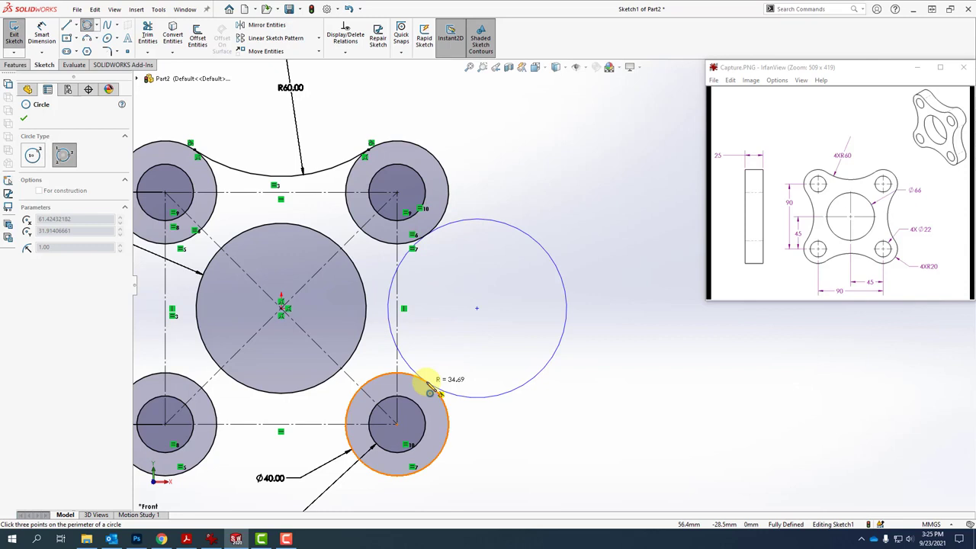
click(429, 385)
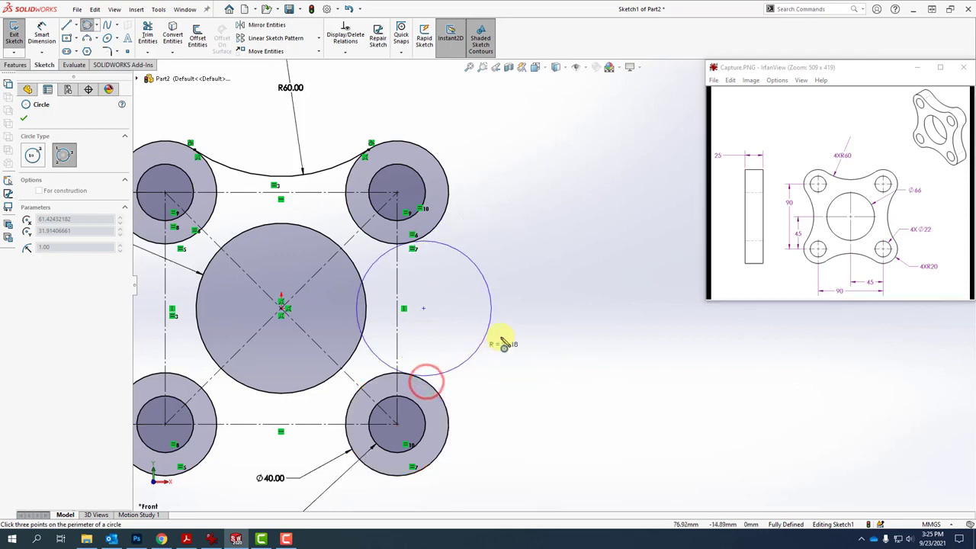
click(626, 313)
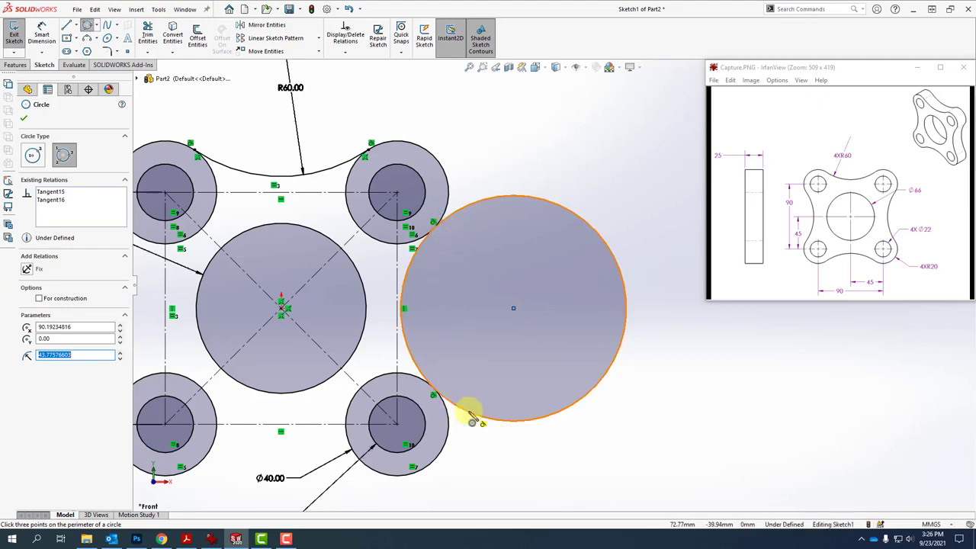
Dimension the large tangent circle beside the plate with a leader-style diameter and set it to 120 mm
click(41, 34)
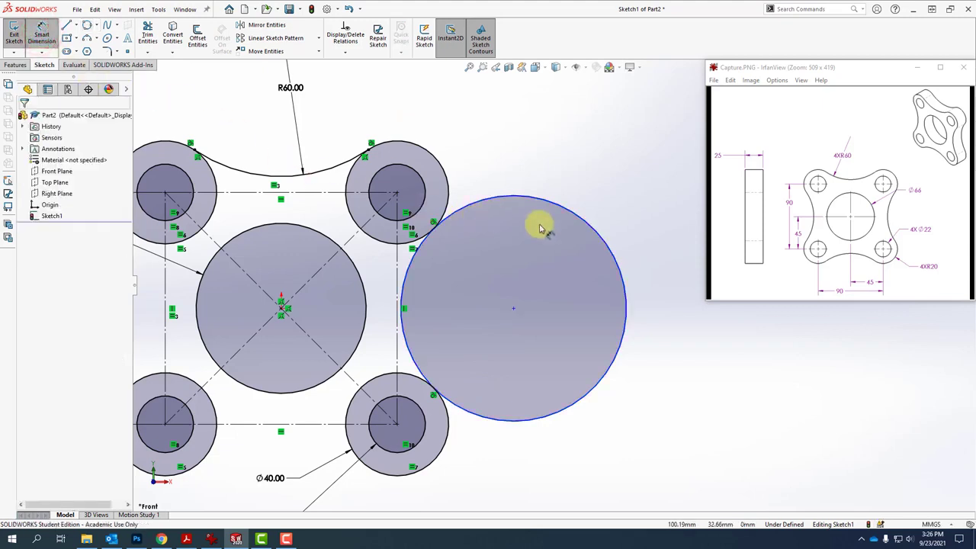
click(572, 210)
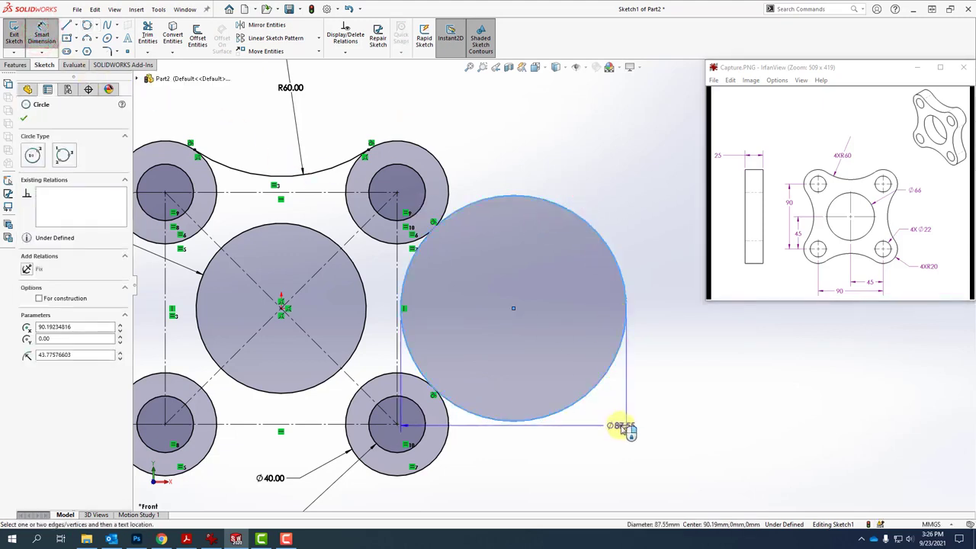
right_click(621, 388)
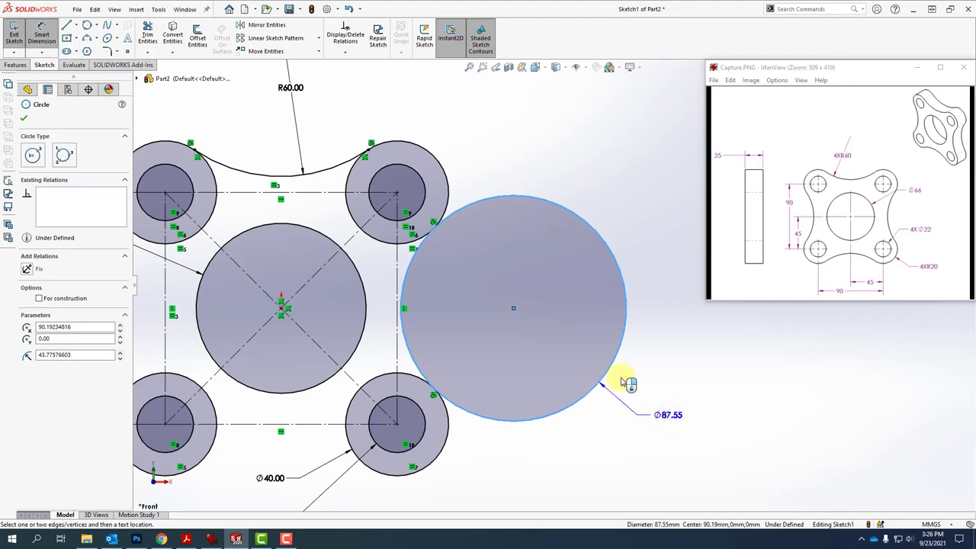
click(660, 404)
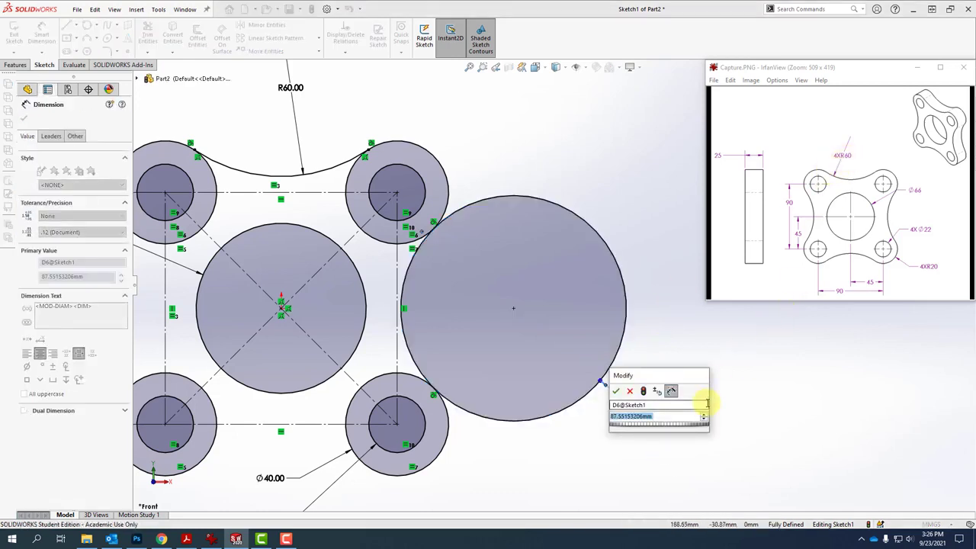
text(120)
key(Return)
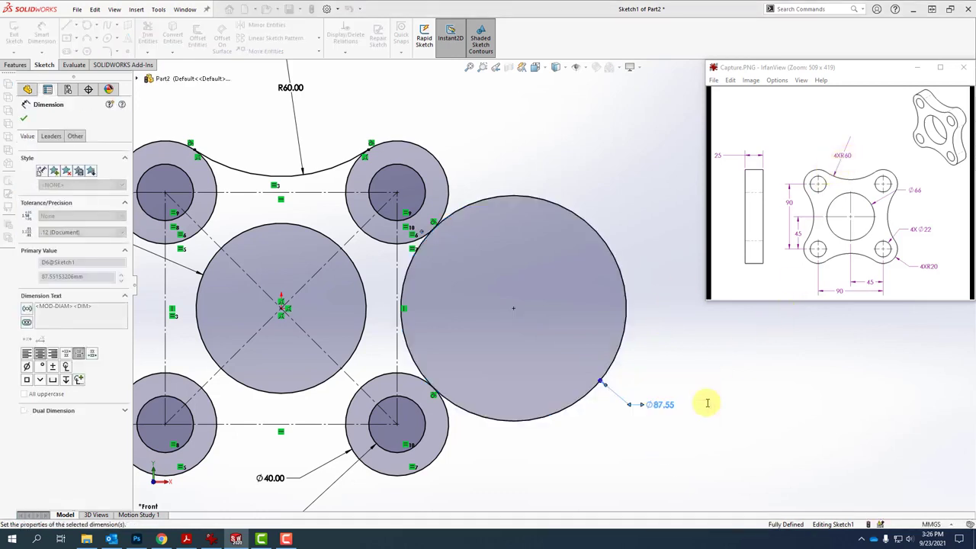
click(568, 437)
key(f)
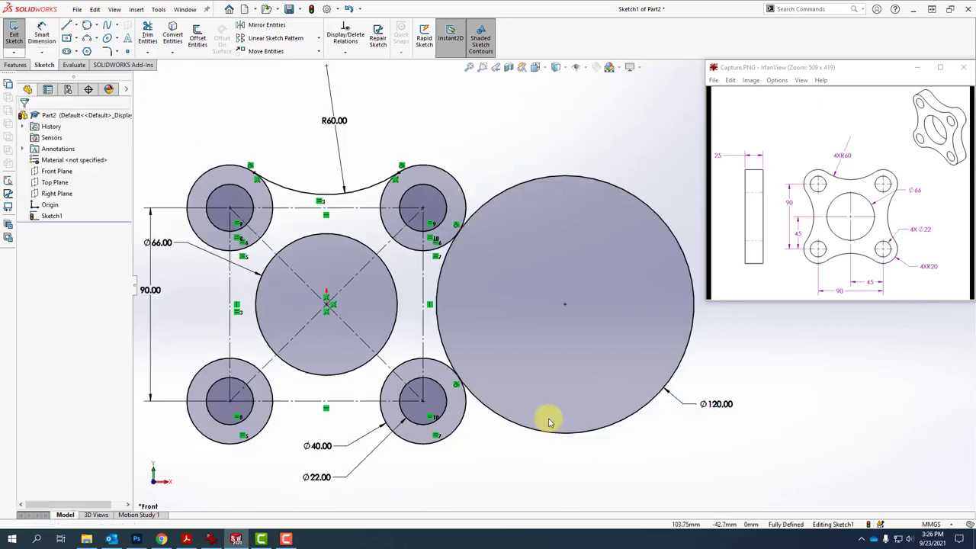
Trim away the outer portion of the 120 mm circle, keeping only the arc between the two right corner circles
scroll(551, 422, up, 1)
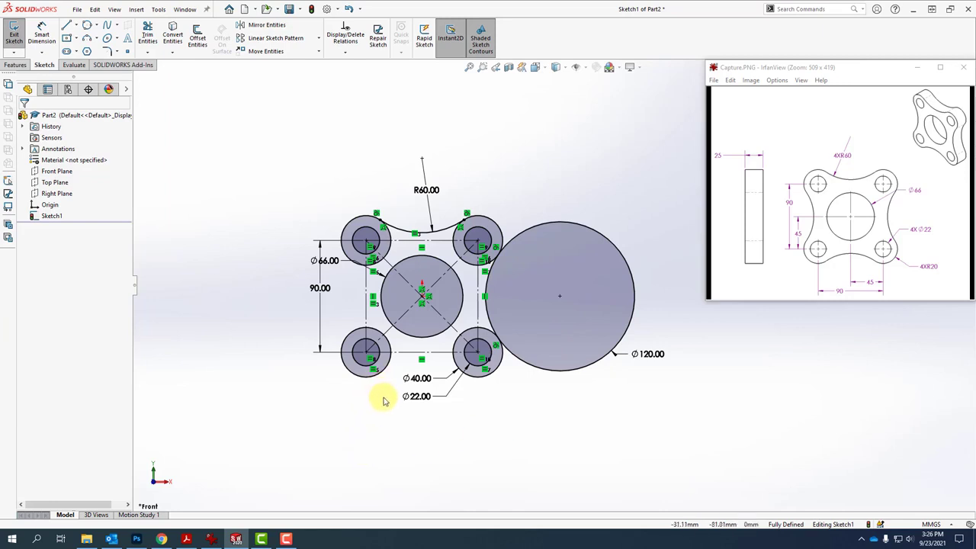
scroll(562, 291, down, 2)
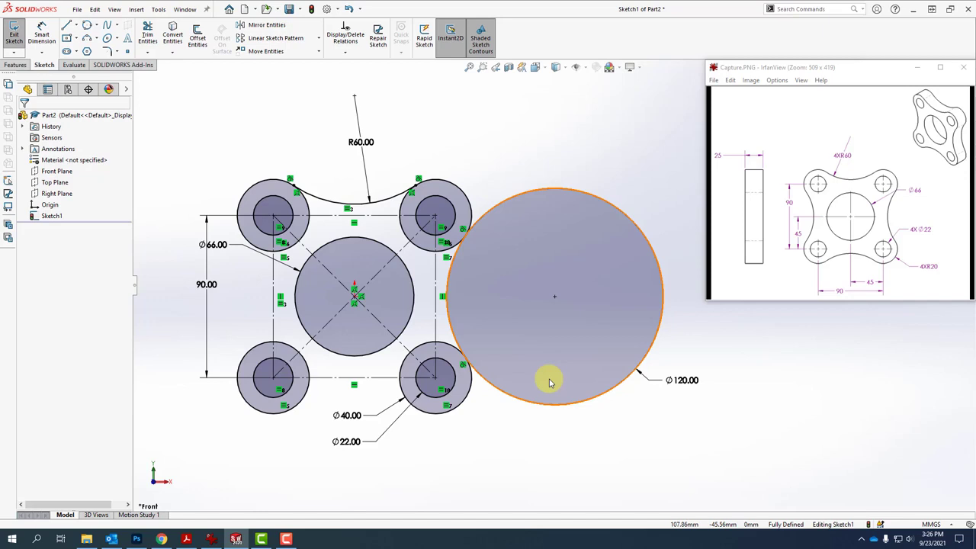
click(149, 37)
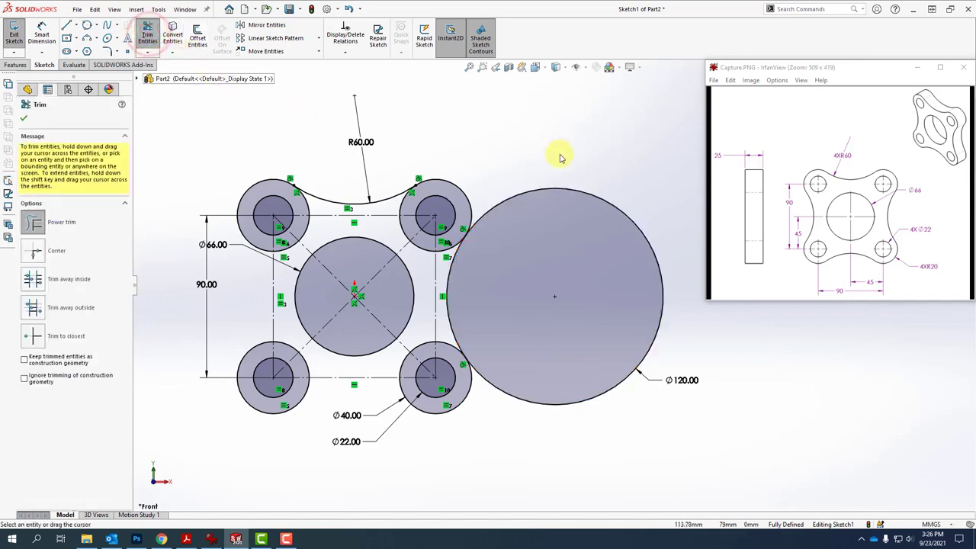
mouse_move(538, 146)
mouse_down()
mouse_move(552, 218)
mouse_move(486, 369)
mouse_up()
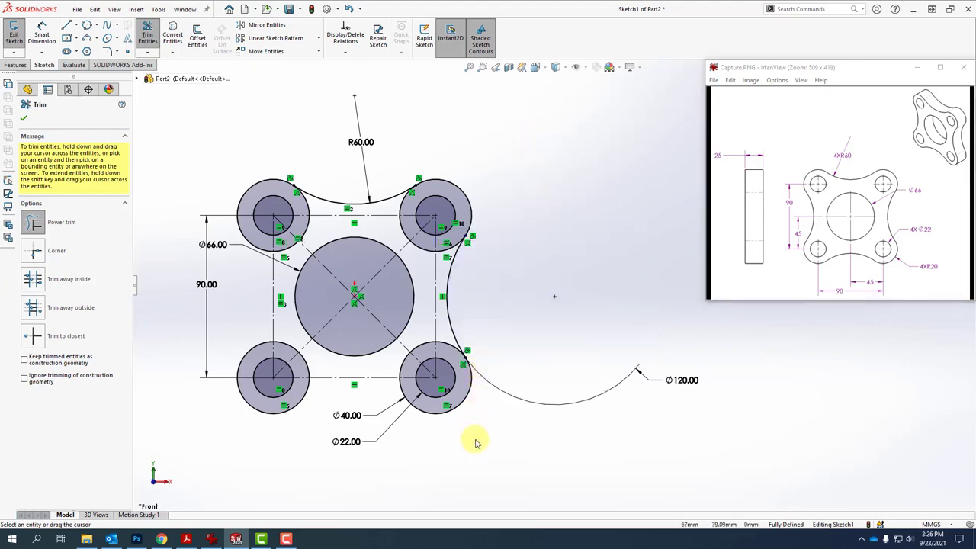
key(Escape)
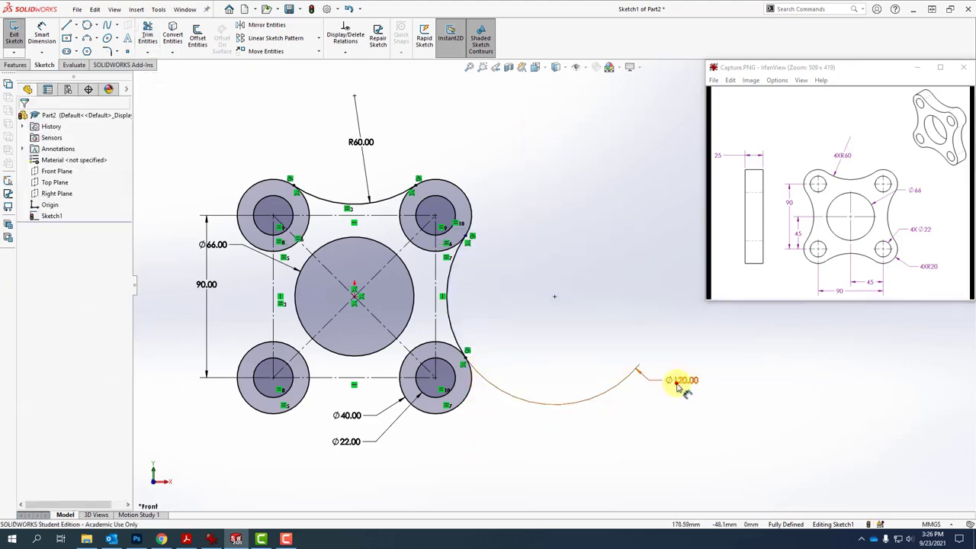
Move the right arc's diameter dimension close to the arc and display it as a radius
drag(676, 383, 520, 315)
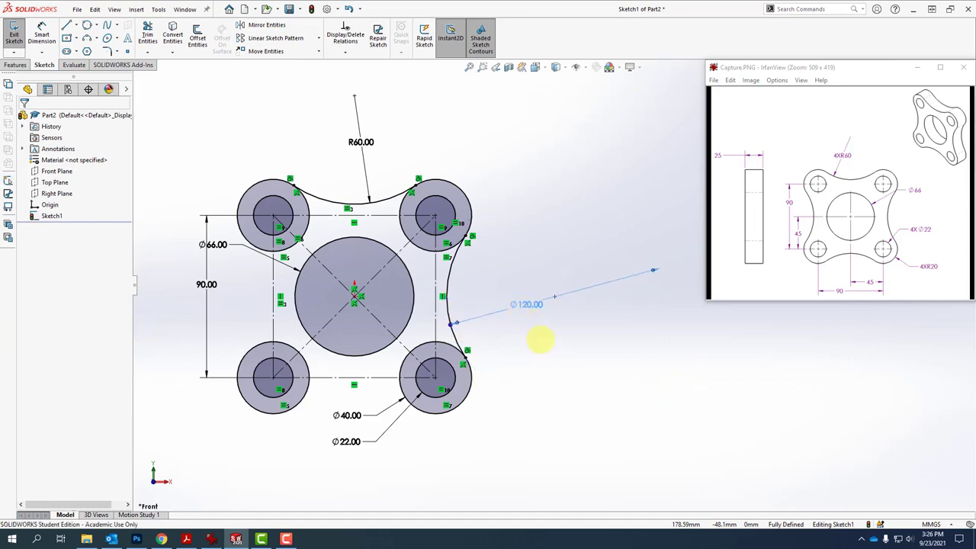
click(540, 349)
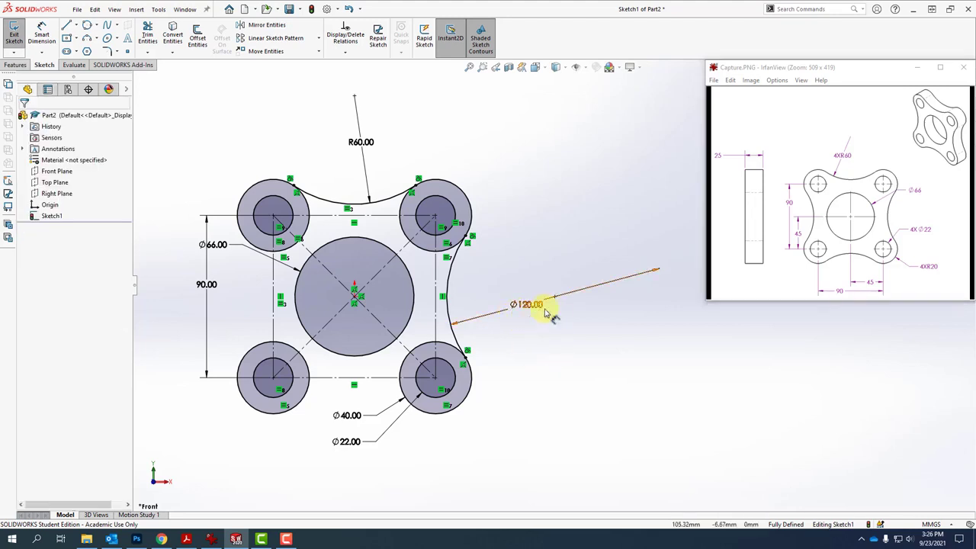
right_click(545, 311)
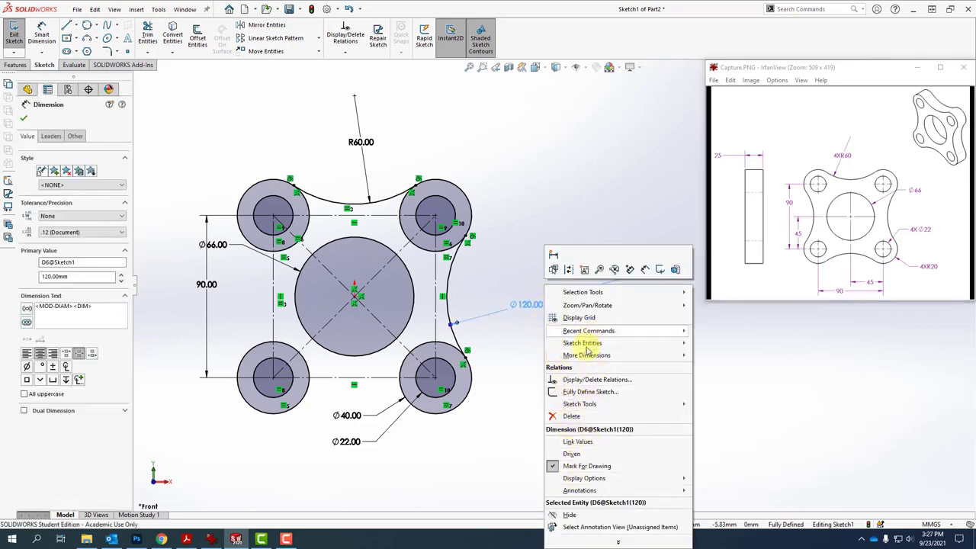
mouse_move(577, 479)
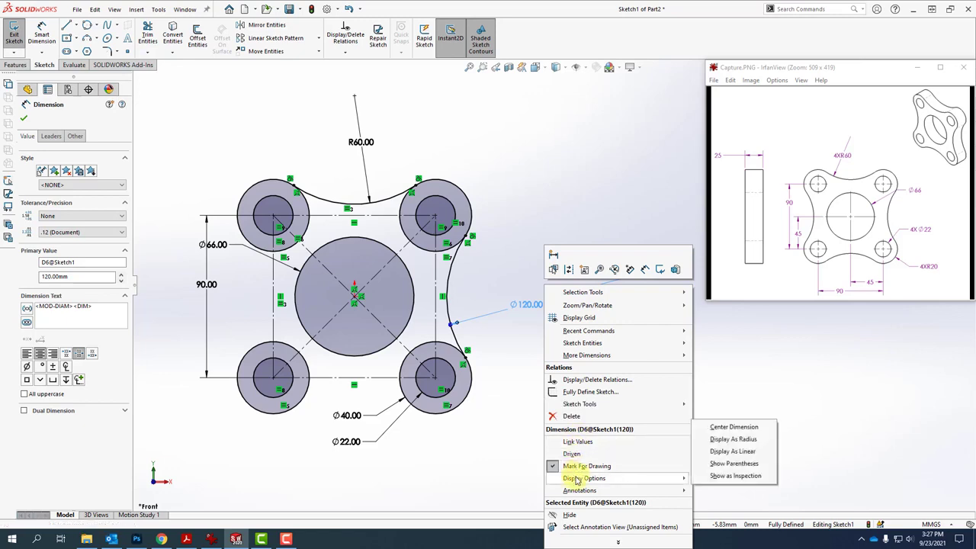
click(738, 440)
click(581, 378)
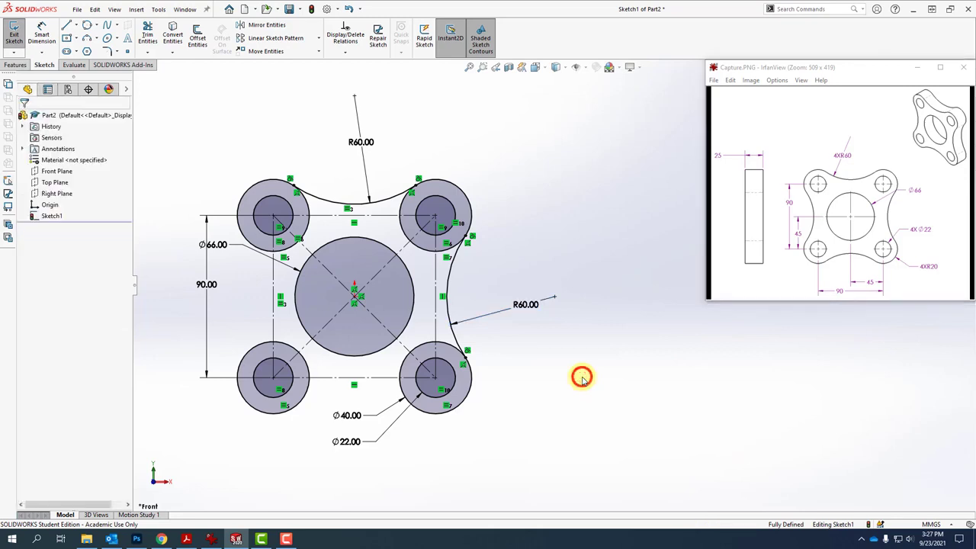
Move the 22 mm and 40 mm diameter dimensions to the right of the square's lower-right corner circles
key(z)
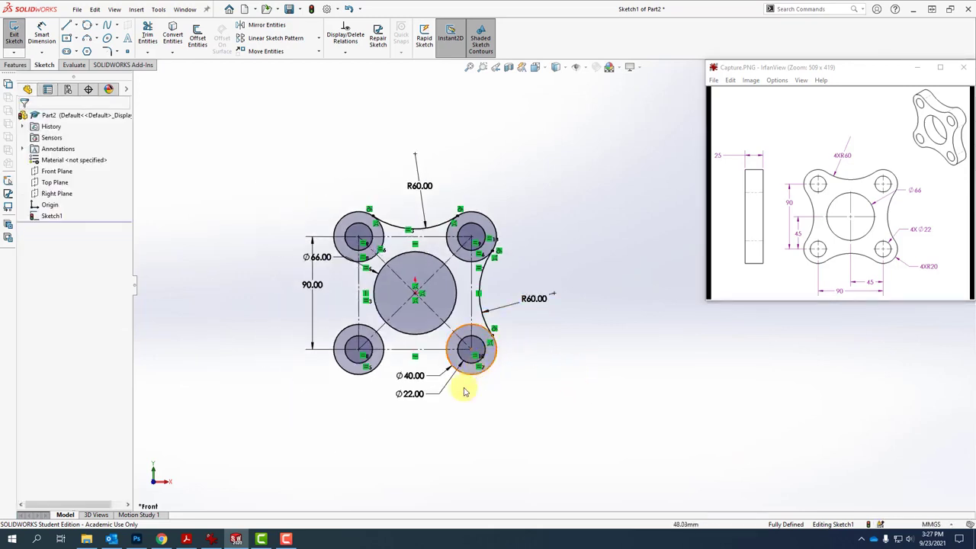
mouse_move(422, 397)
mouse_down()
mouse_move(571, 371)
mouse_move(583, 349)
mouse_up()
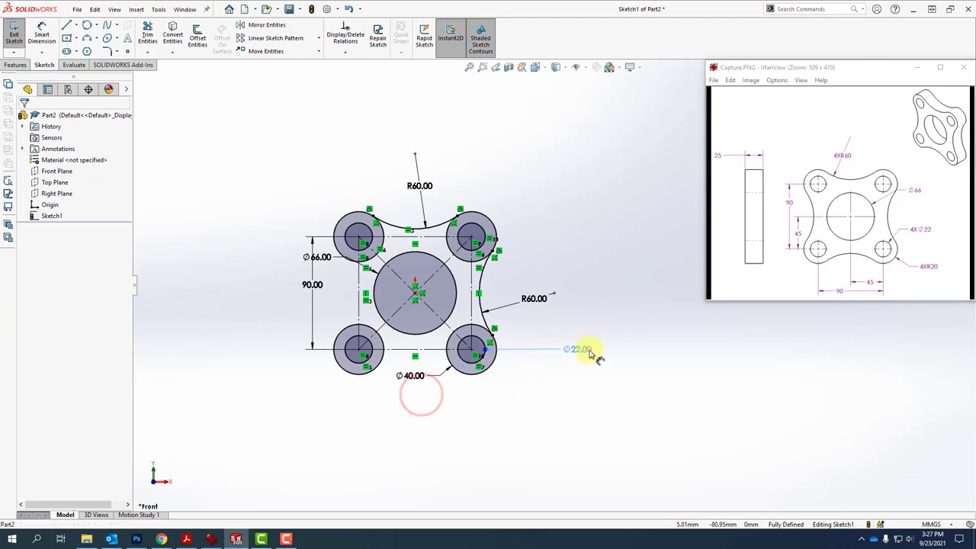
drag(414, 375, 562, 388)
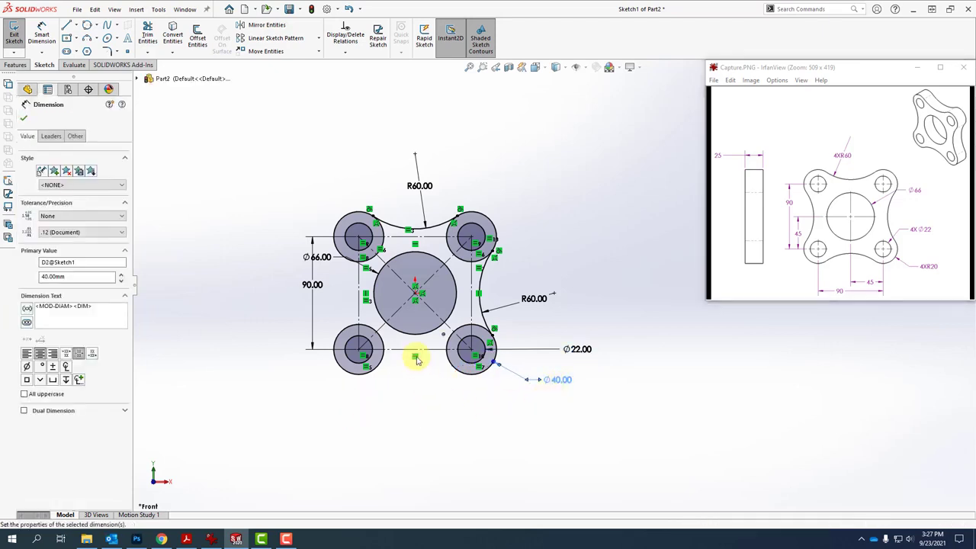
Draw a three-point arc of about 67 mm radius between the two lower corner circles, bulging toward the center hole
scroll(427, 370, down, 5)
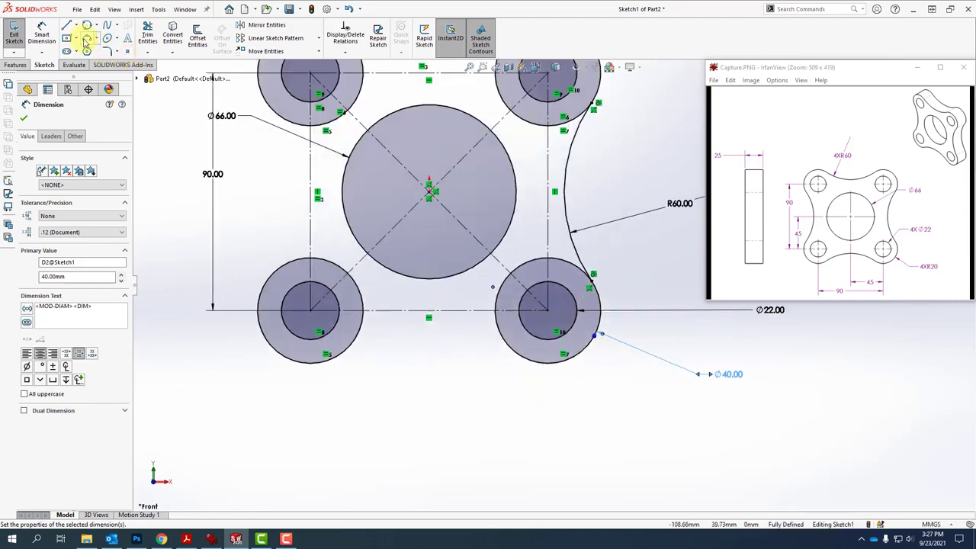
scroll(360, 366, down, 4)
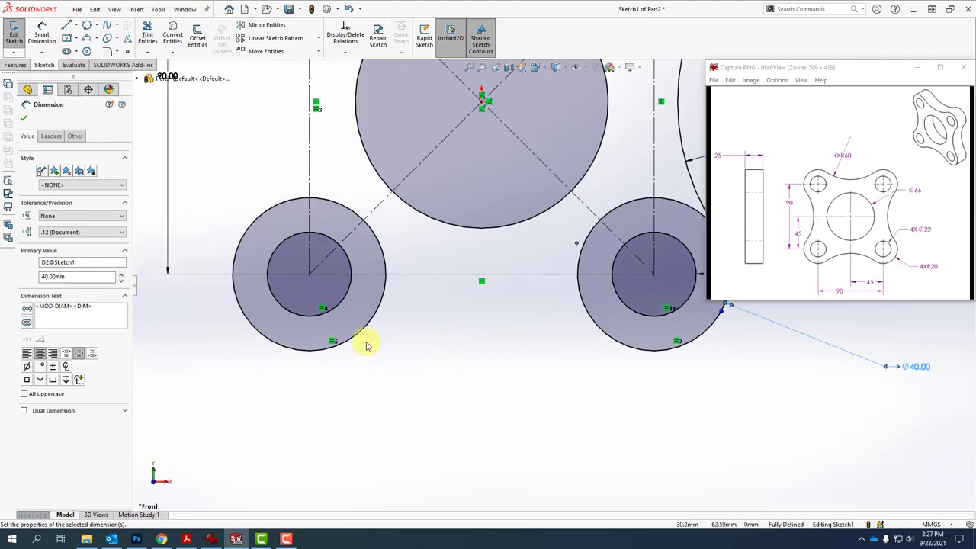
click(87, 37)
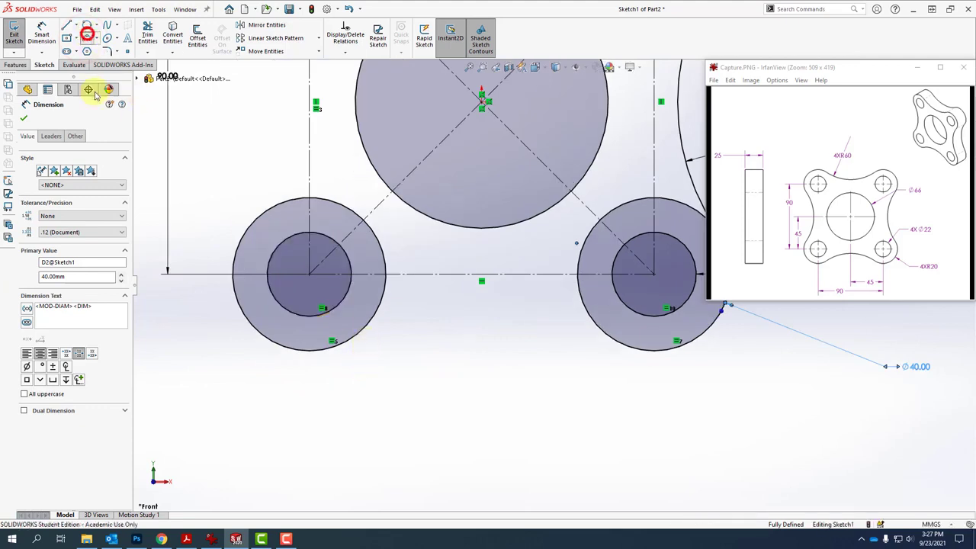
click(360, 329)
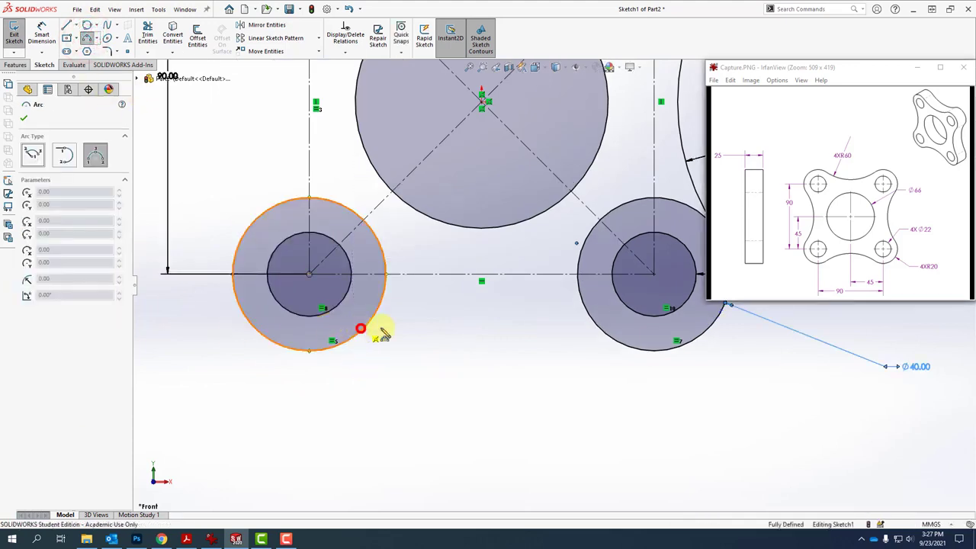
click(588, 318)
click(492, 297)
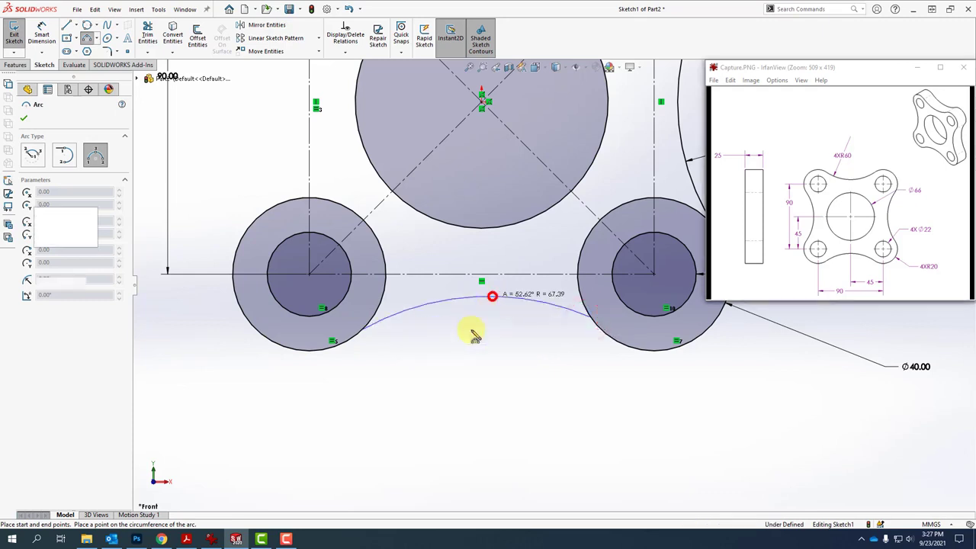
key(Escape)
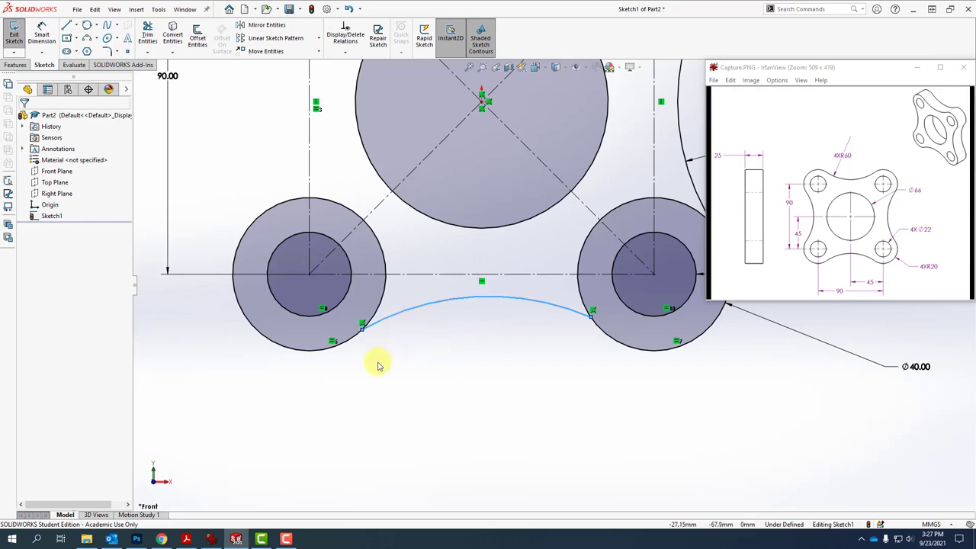
Make the lower arc tangent to both the lower-left and the lower-right outer corner circles
ctrl+click(346, 341)
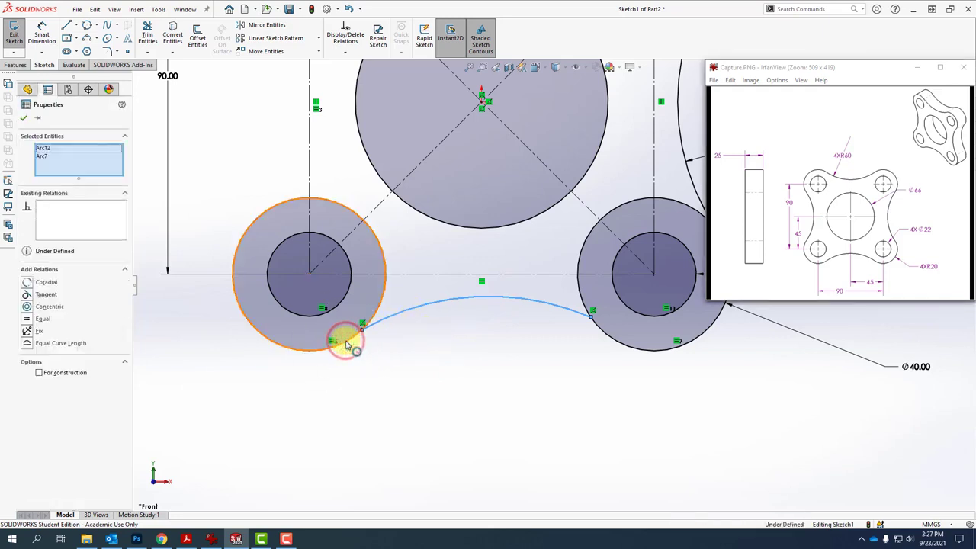
click(383, 296)
click(413, 402)
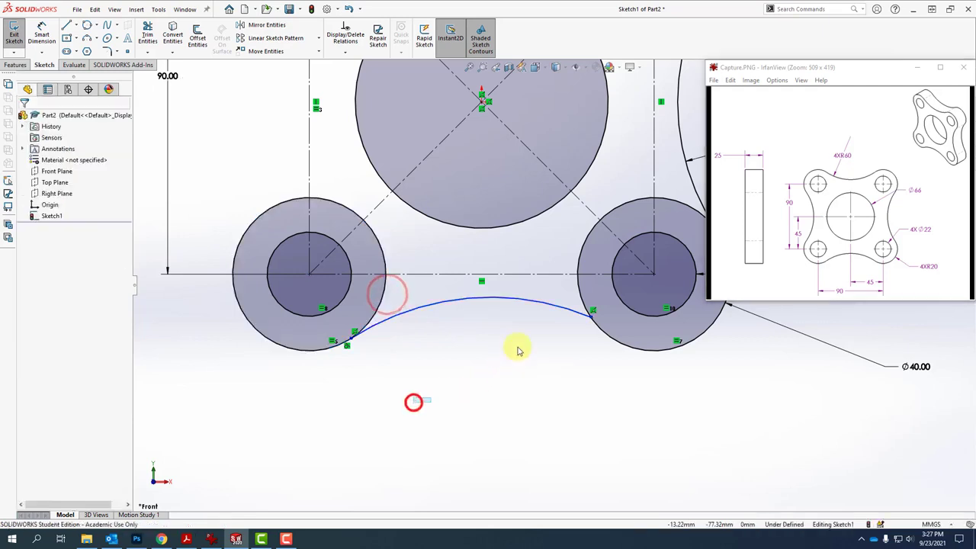
click(552, 303)
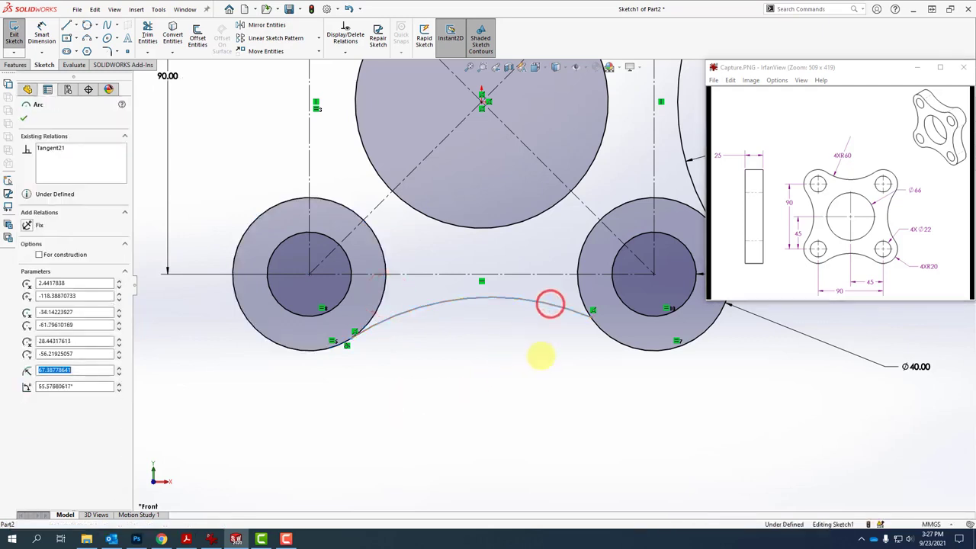
ctrl+click(610, 339)
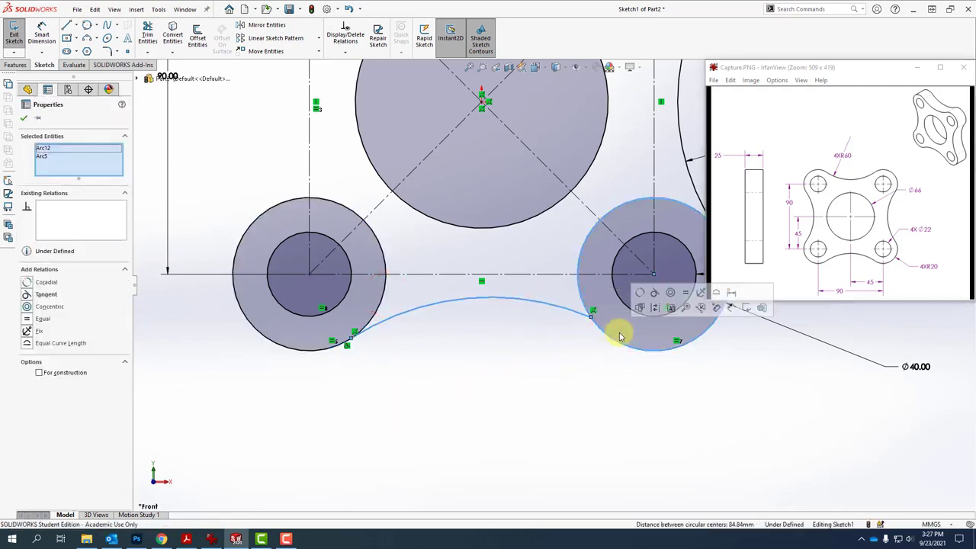
click(654, 293)
click(543, 450)
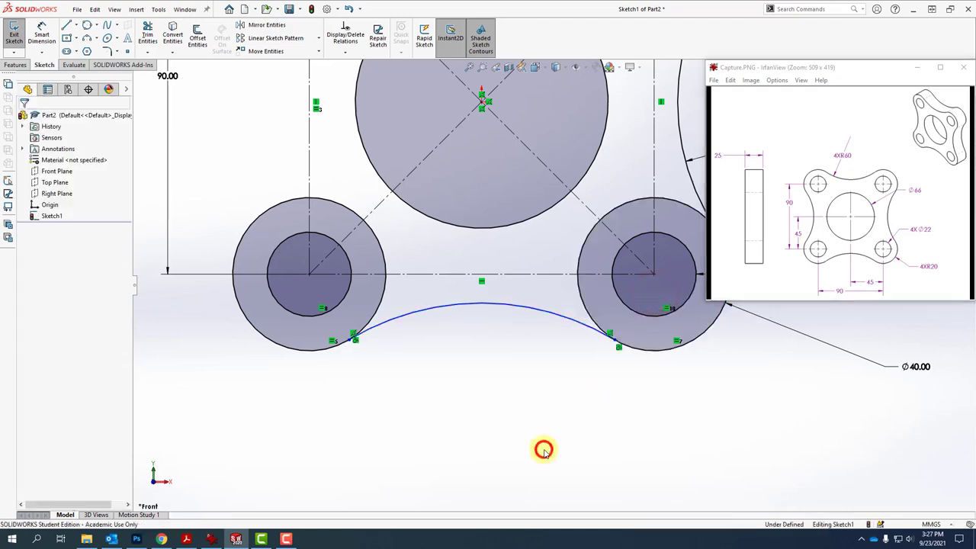
Add an equal relation between the upper R60 arc and the new lower arc
key(f)
scroll(682, 188, down, 2)
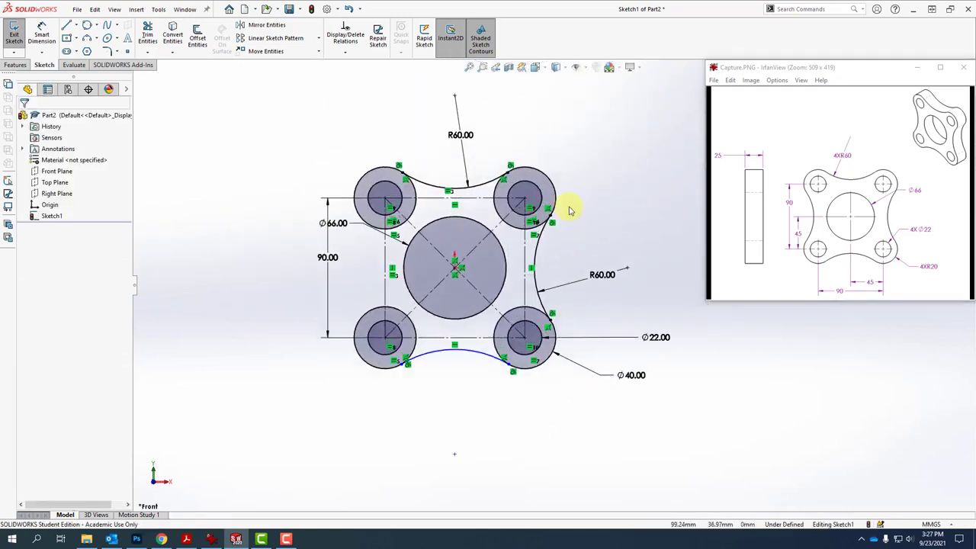
click(477, 188)
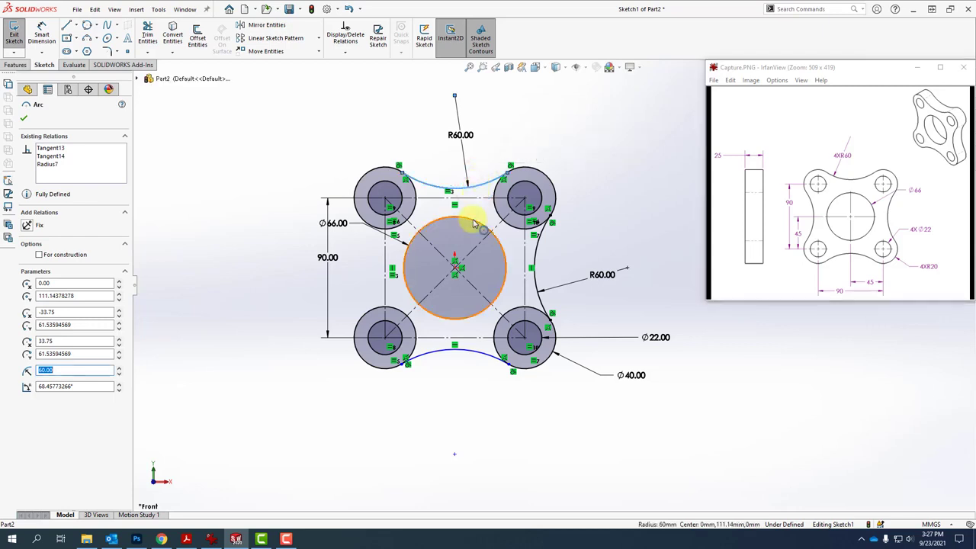
ctrl+click(482, 356)
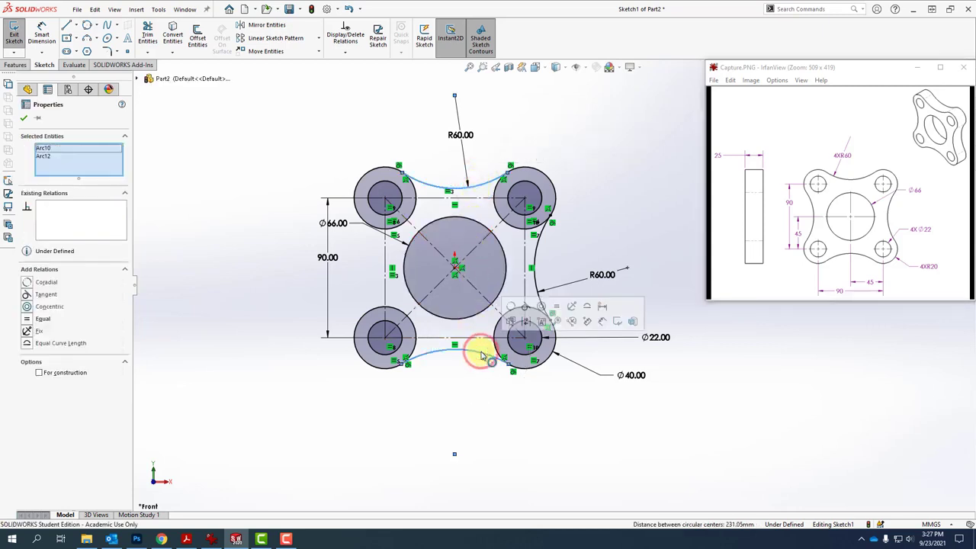
click(556, 306)
click(513, 431)
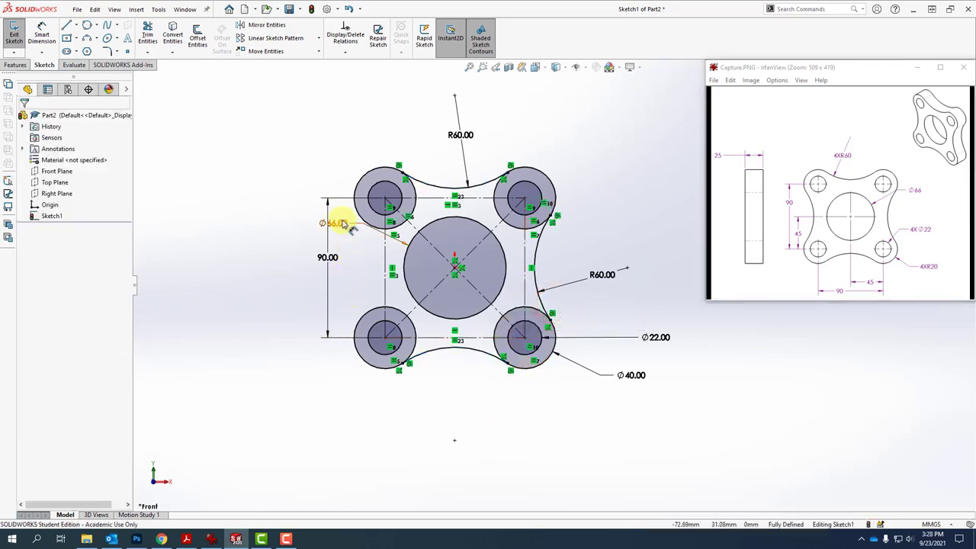
Move the center hole's diameter dimension and the 90 mm vertical dimension to the right side of the sketch
mouse_move(339, 221)
mouse_down()
mouse_move(594, 271)
mouse_move(617, 197)
mouse_up()
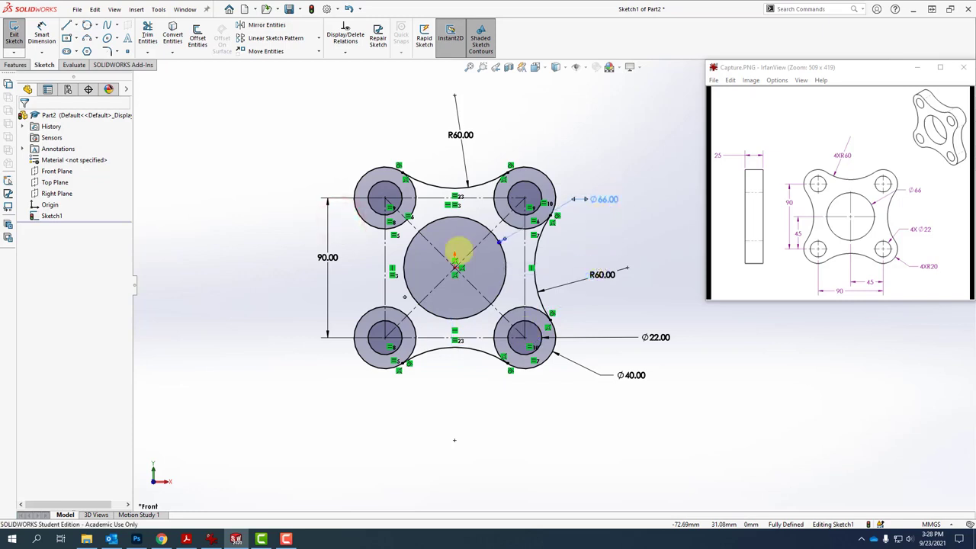
mouse_move(334, 258)
mouse_down()
mouse_move(621, 254)
mouse_move(624, 265)
mouse_up()
Draw a perimeter circle of about 45 mm radius outside the plate, tangent to the two left outer corner circles
scroll(366, 265, down, 3)
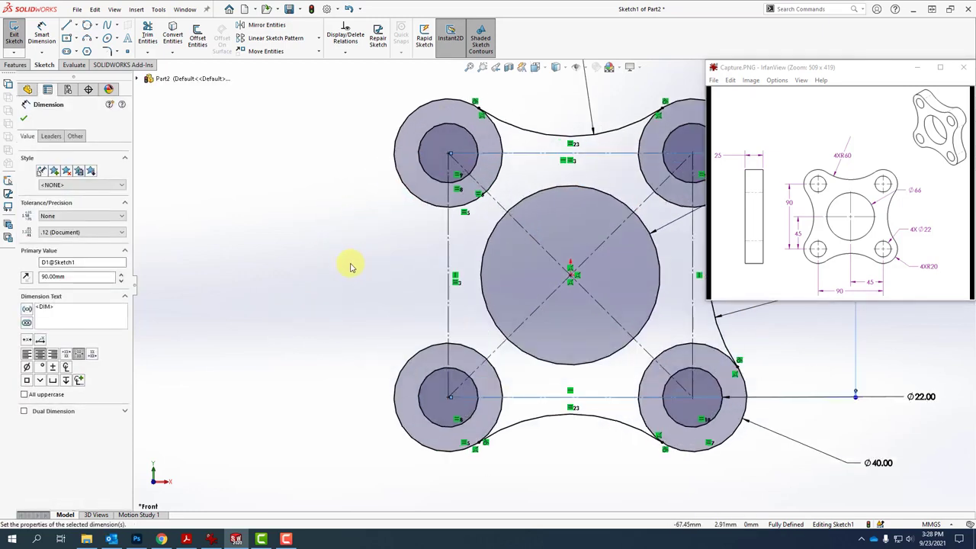
click(87, 26)
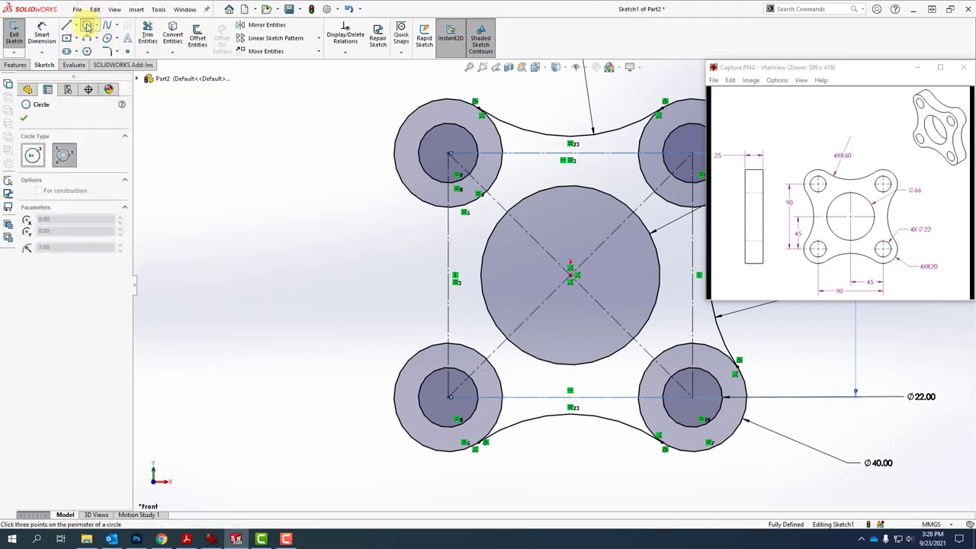
click(419, 200)
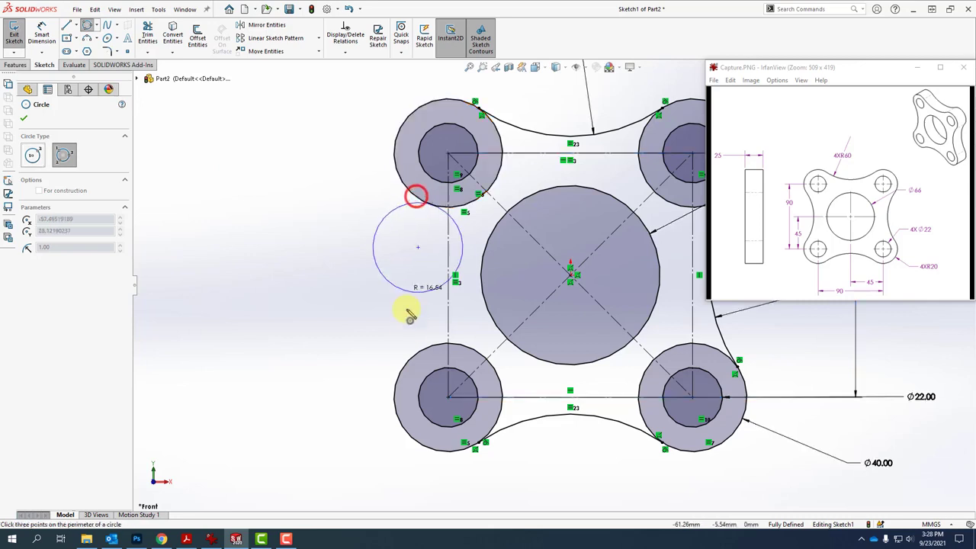
click(411, 359)
click(212, 331)
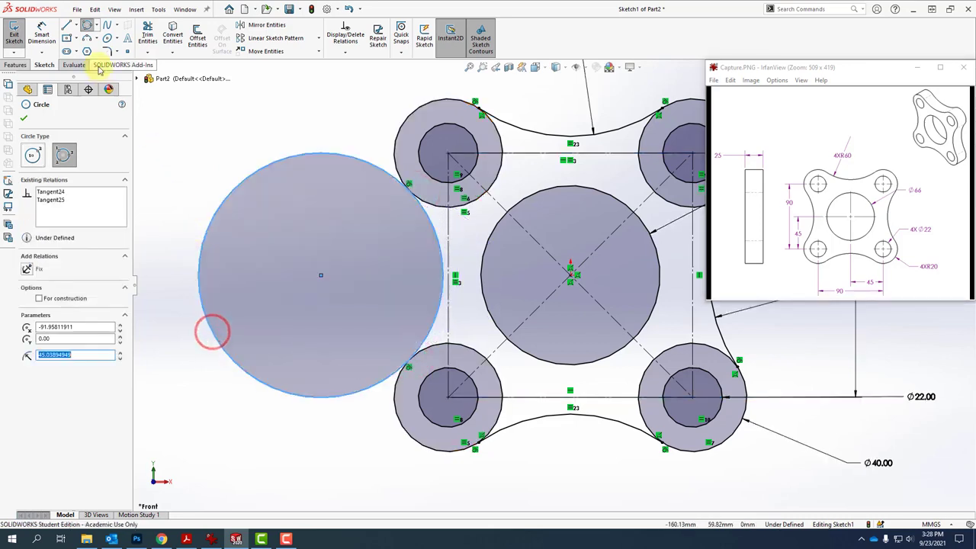
Dimension the left tangent circle's diameter and set it to 120 mm
click(42, 37)
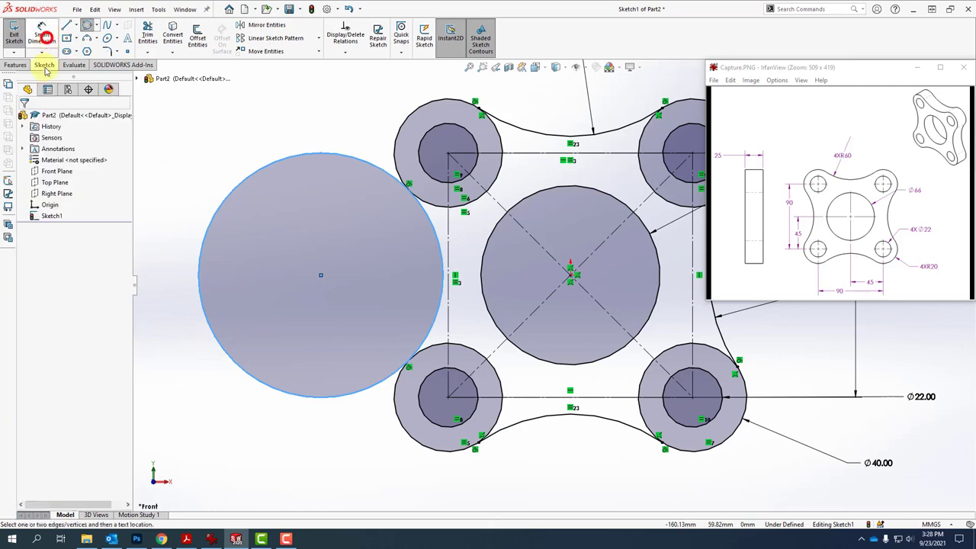
click(218, 347)
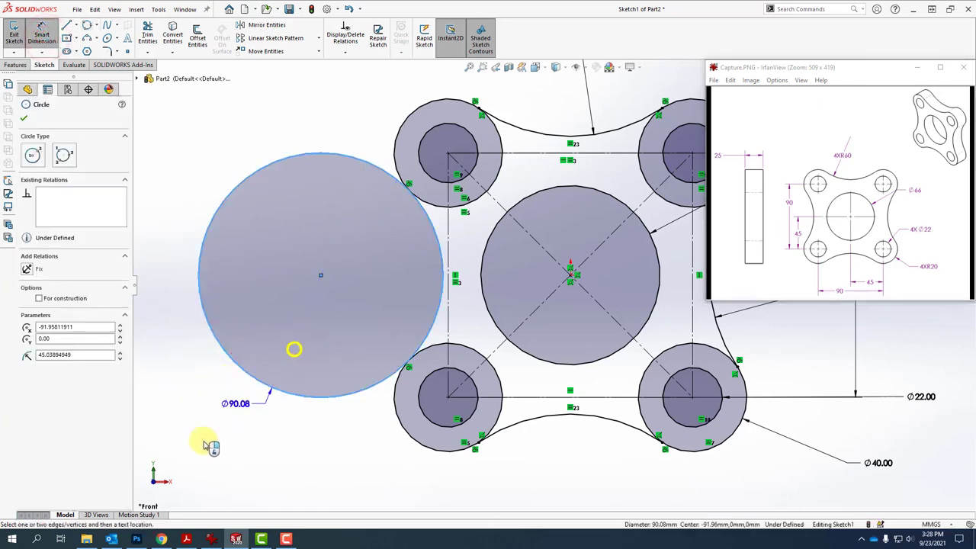
click(178, 448)
text(12)
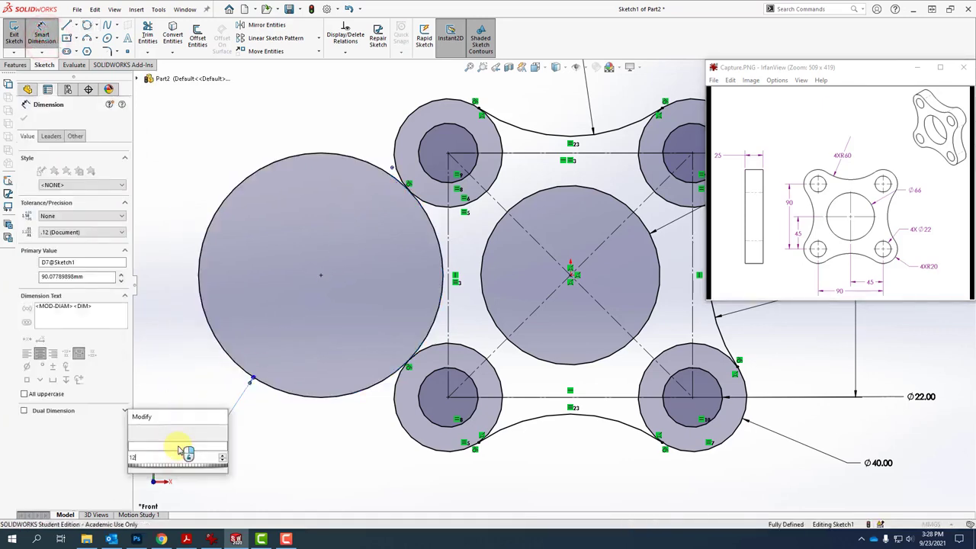
text(0)
key(Return)
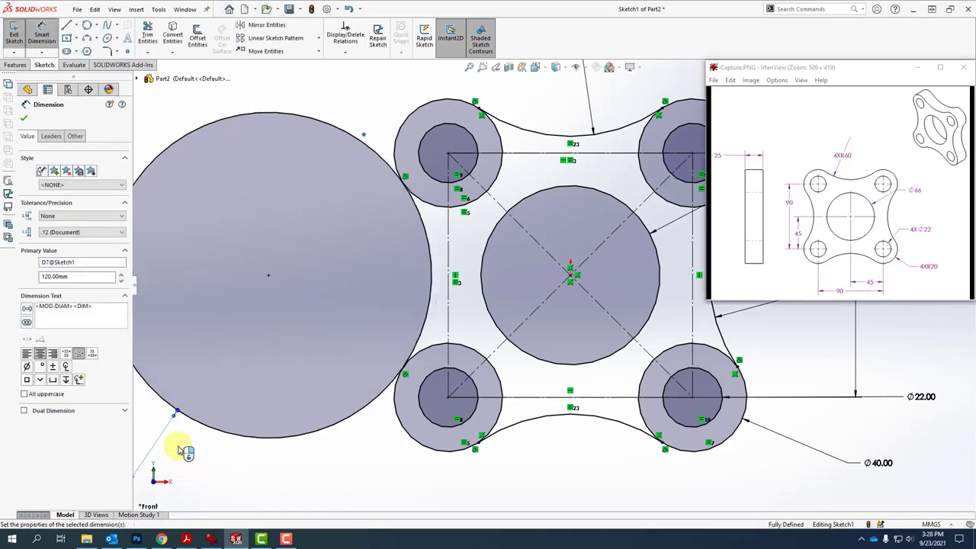
scroll(191, 430, up, 8)
scroll(566, 270, down, 5)
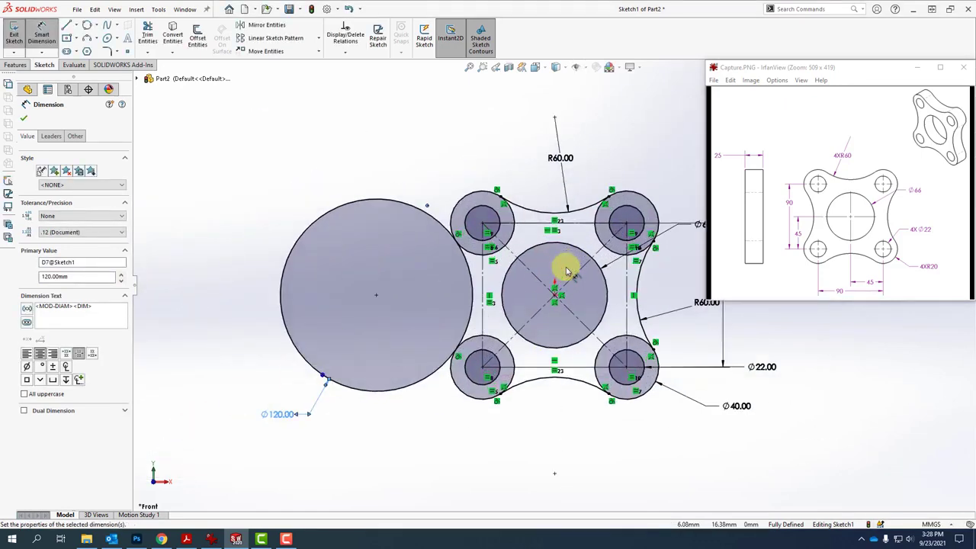
scroll(566, 271, down, 1)
scroll(406, 314, up, 5)
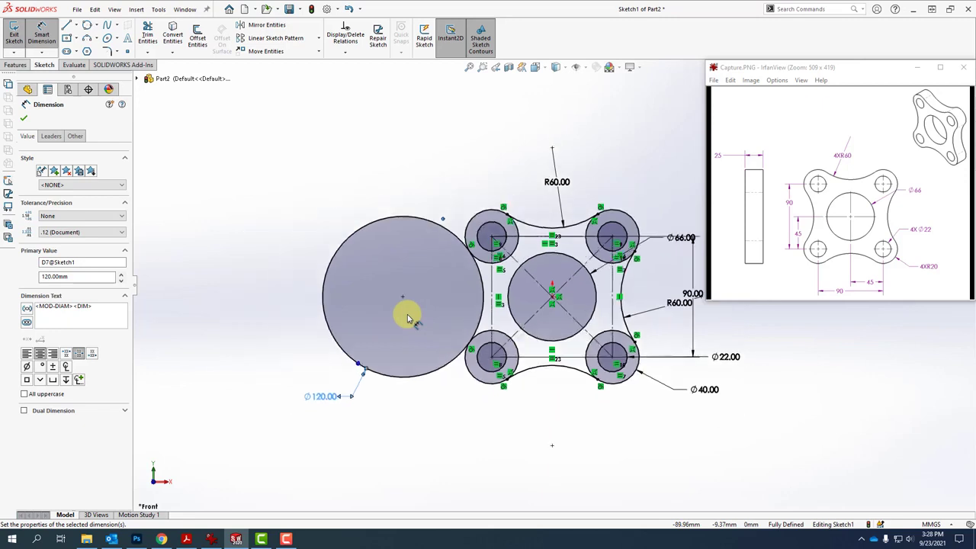
scroll(661, 303, down, 3)
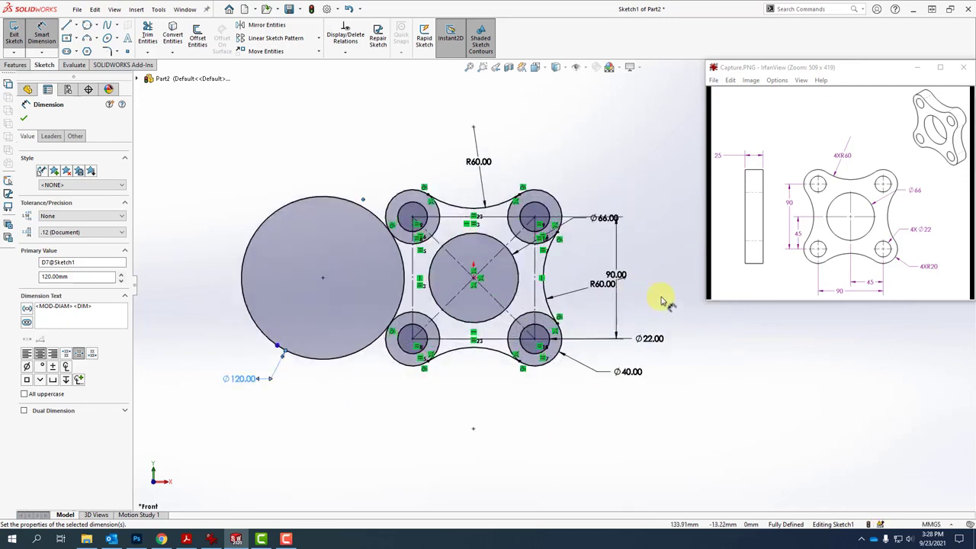
click(24, 118)
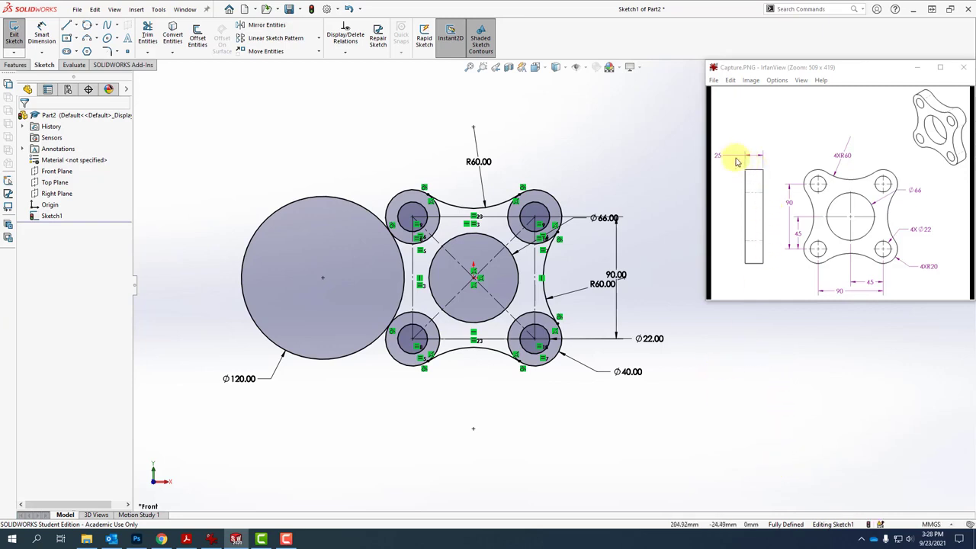
Turn the shaded sketch contours off and back on to compare the sketch display
click(482, 40)
click(367, 150)
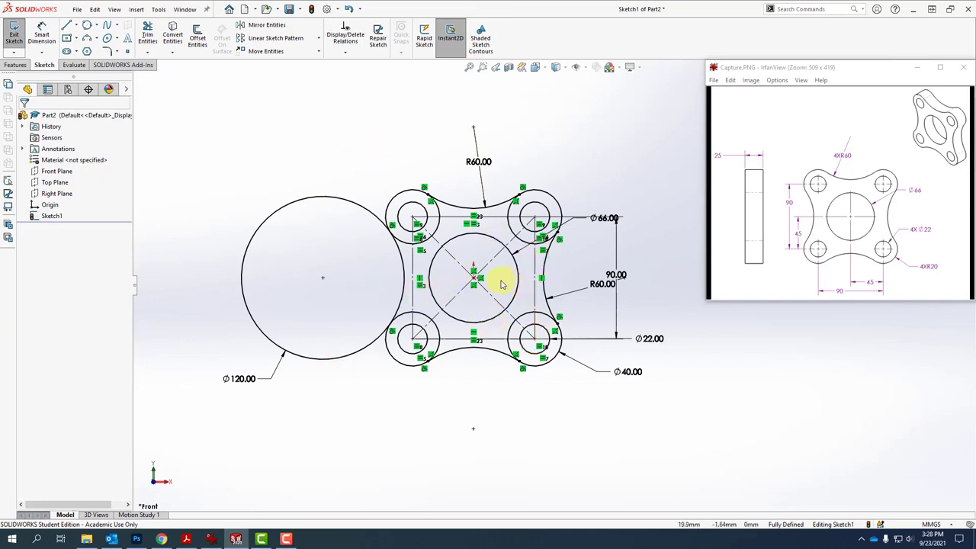
click(480, 39)
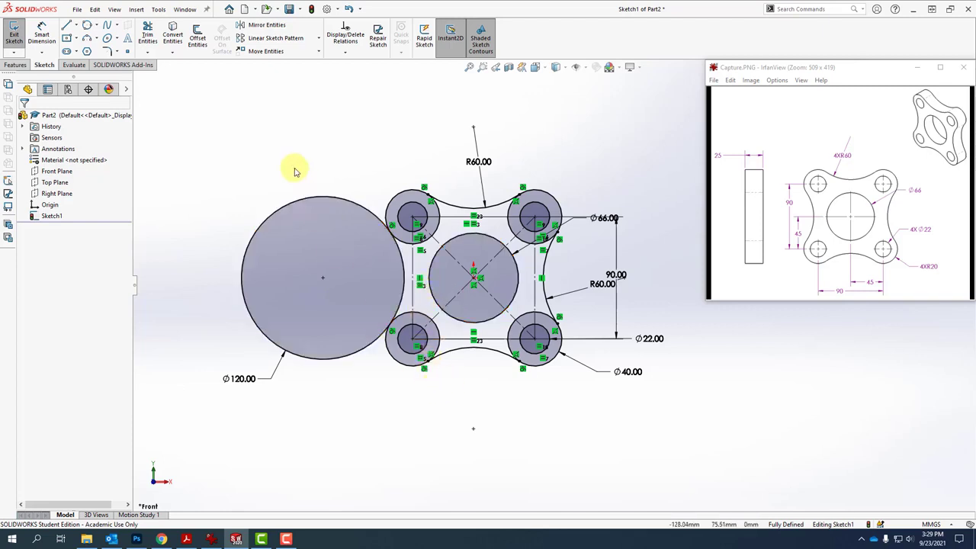
Begin a boss extrusion of the sketch, selecting the four corner rings and the plate region around the center hole as contours
click(17, 65)
click(18, 44)
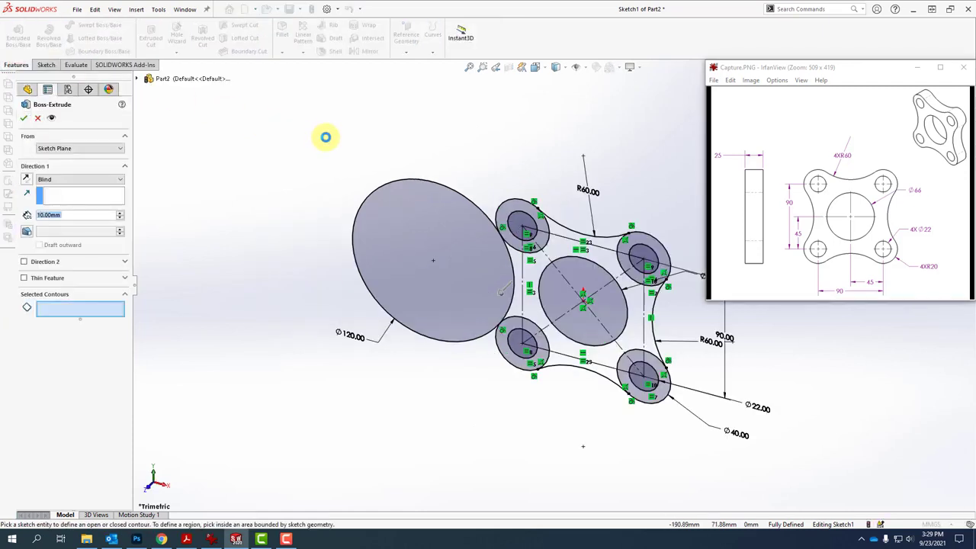
scroll(721, 345, down, 3)
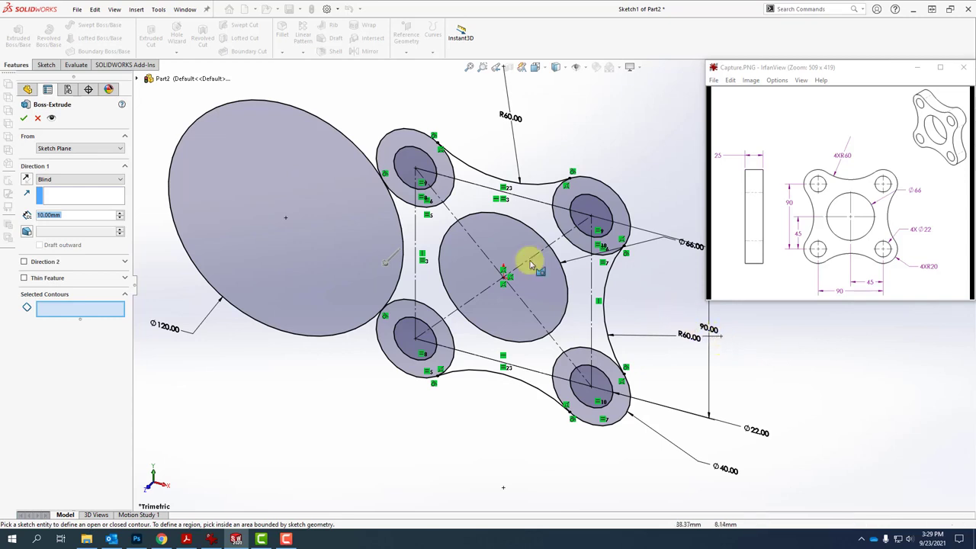
click(446, 191)
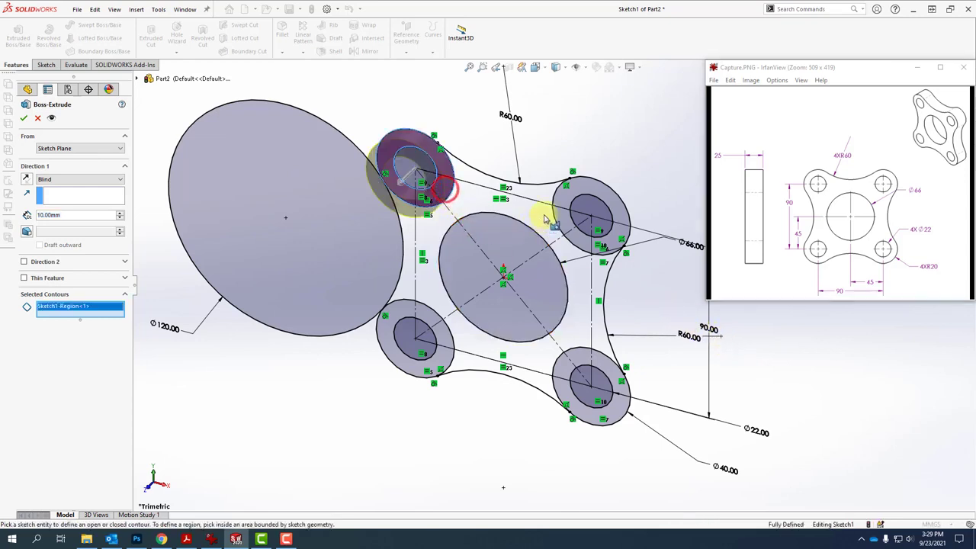
click(574, 193)
click(572, 354)
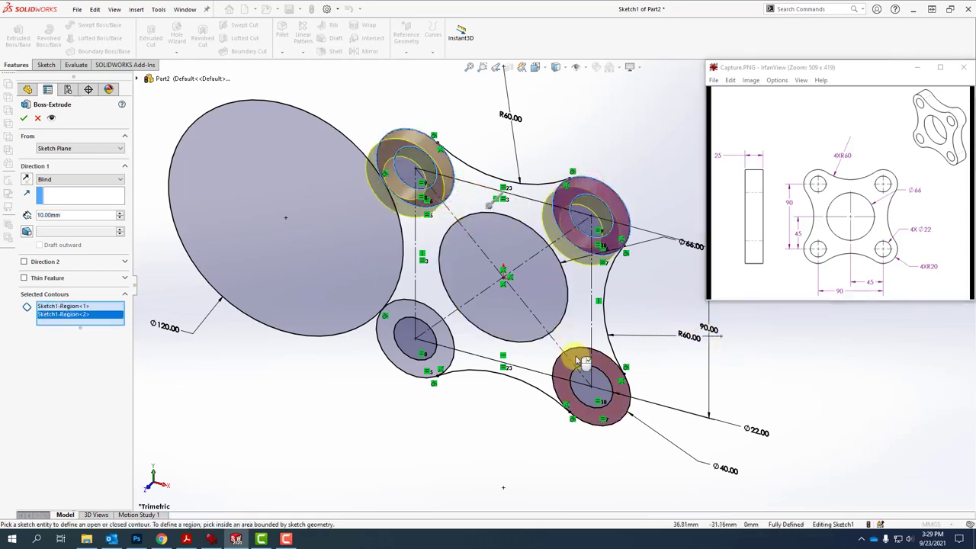
click(444, 366)
click(447, 367)
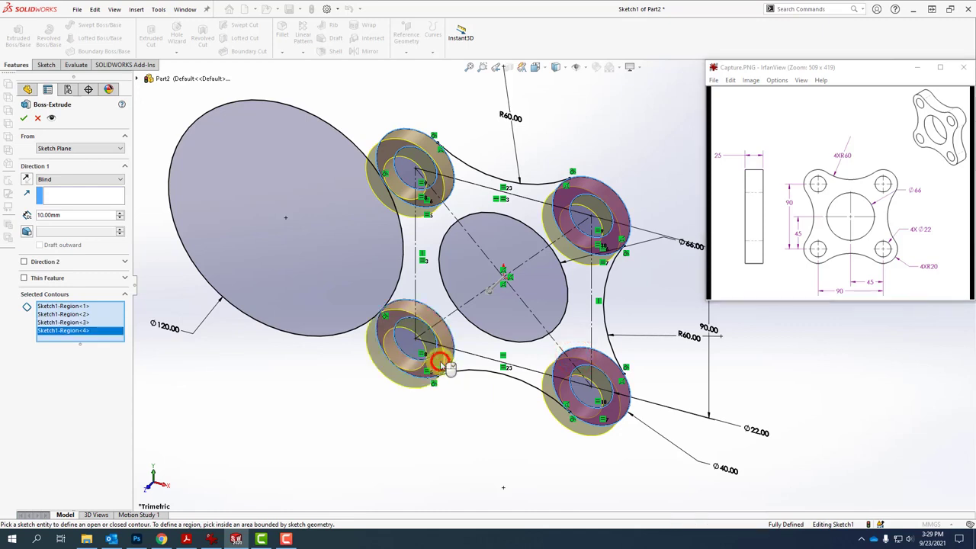
click(482, 201)
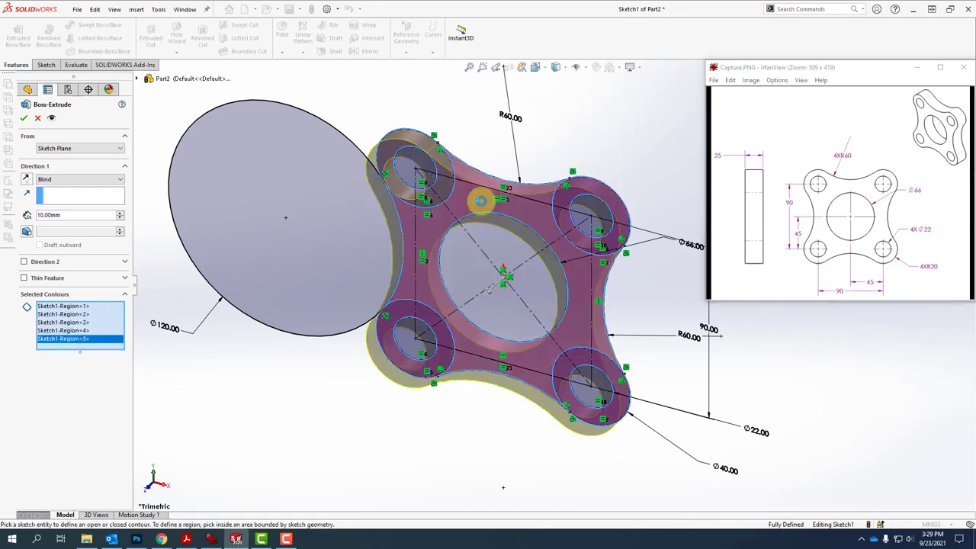
Set the blind extrusion depth to 25 mm and complete the plate's boss extrusion
click(82, 214)
text(25)
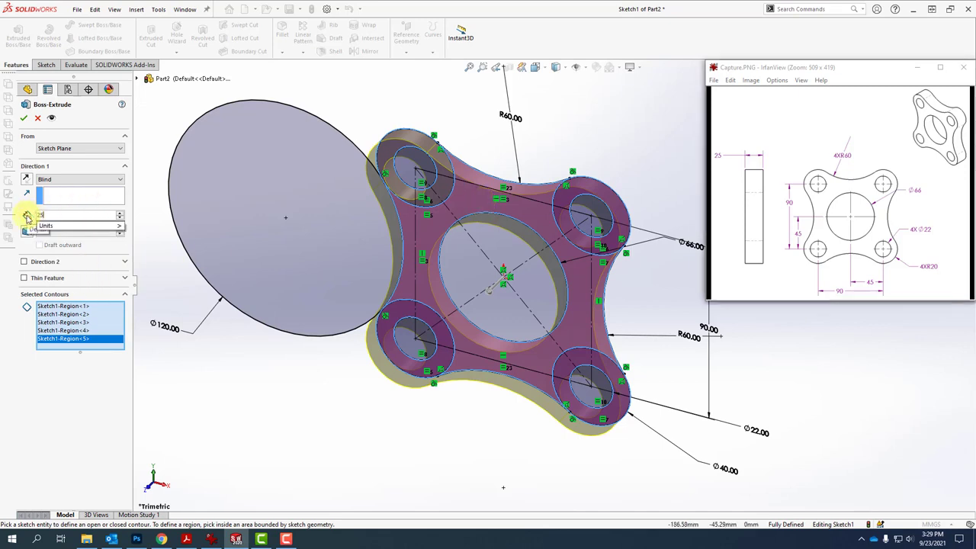
key(Return)
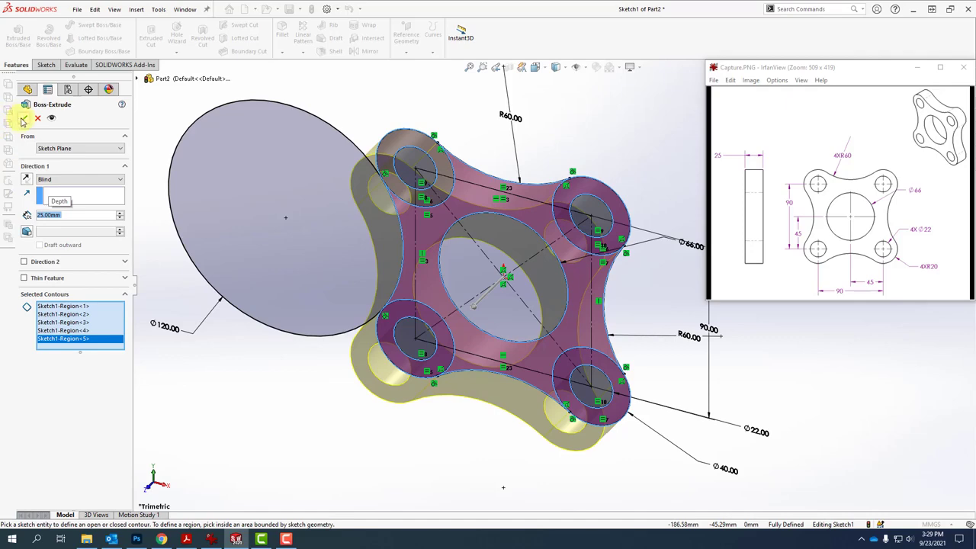
click(23, 119)
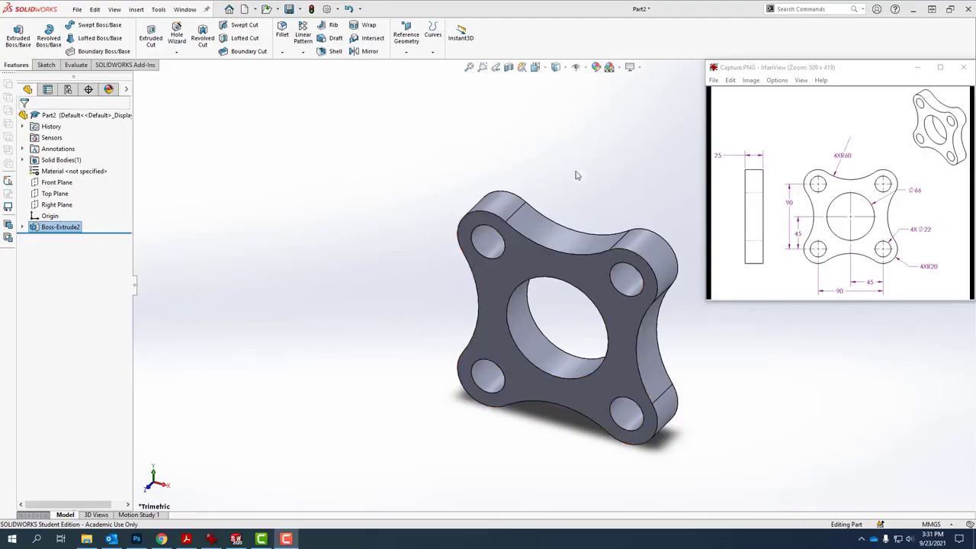
Check the finished plate's mass properties, including its mass, volume, surface area and center of mass, then close the report
click(469, 69)
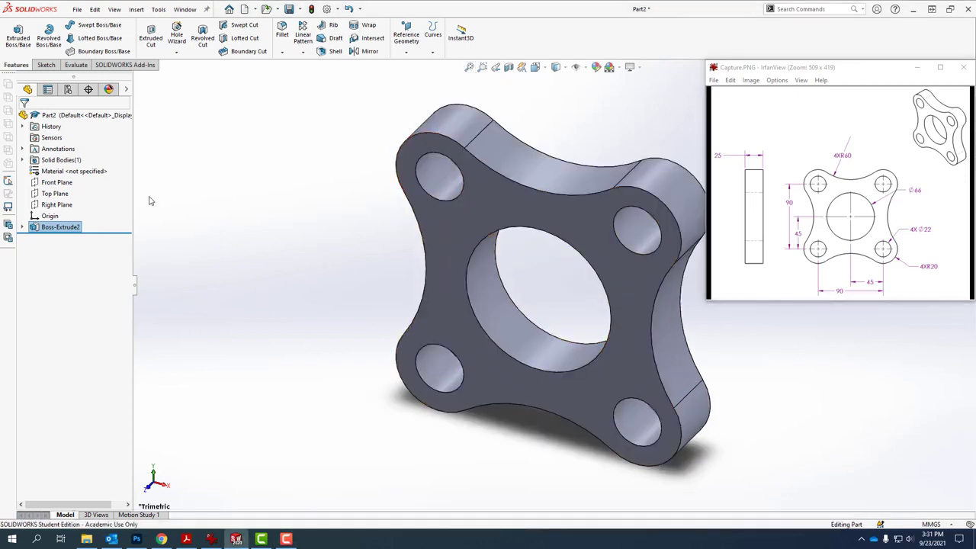
click(84, 67)
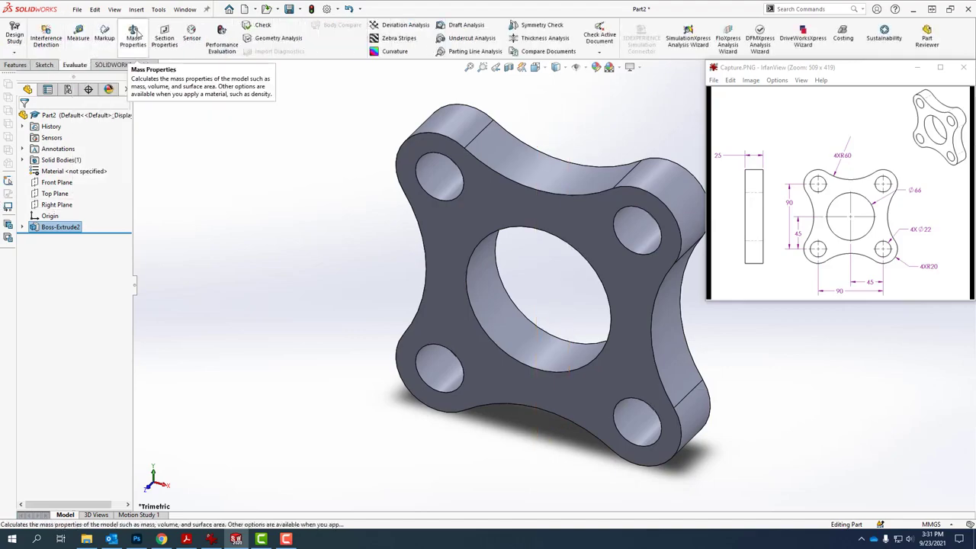
click(133, 32)
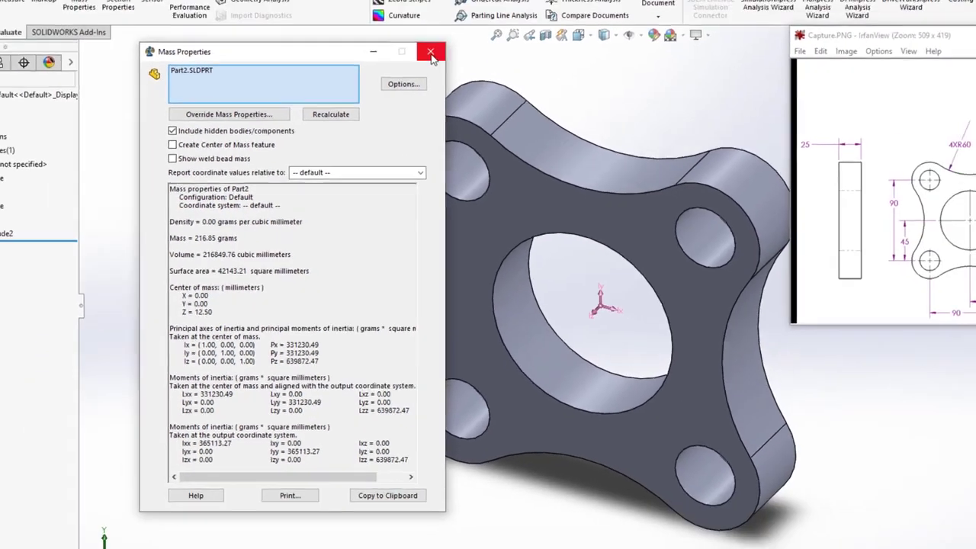
click(431, 52)
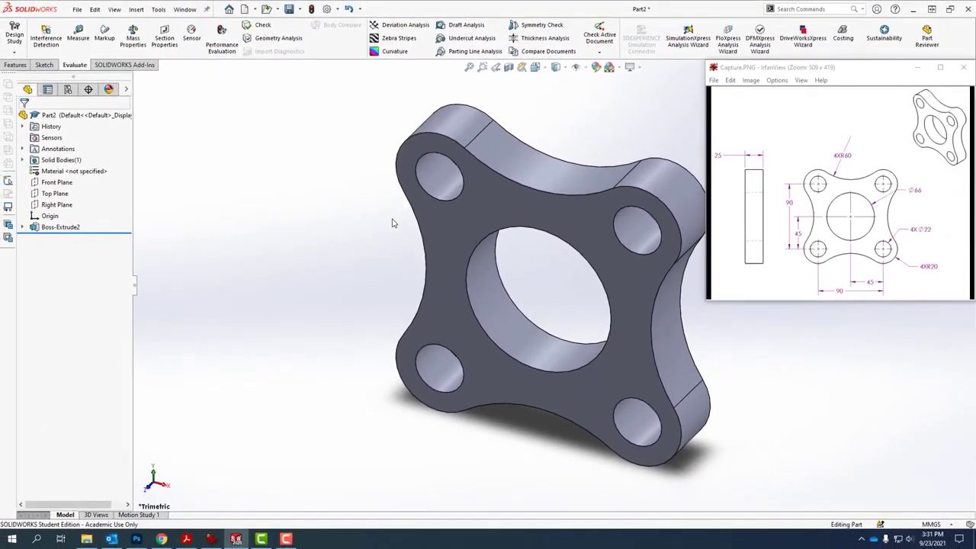
scroll(650, 294, down, 3)
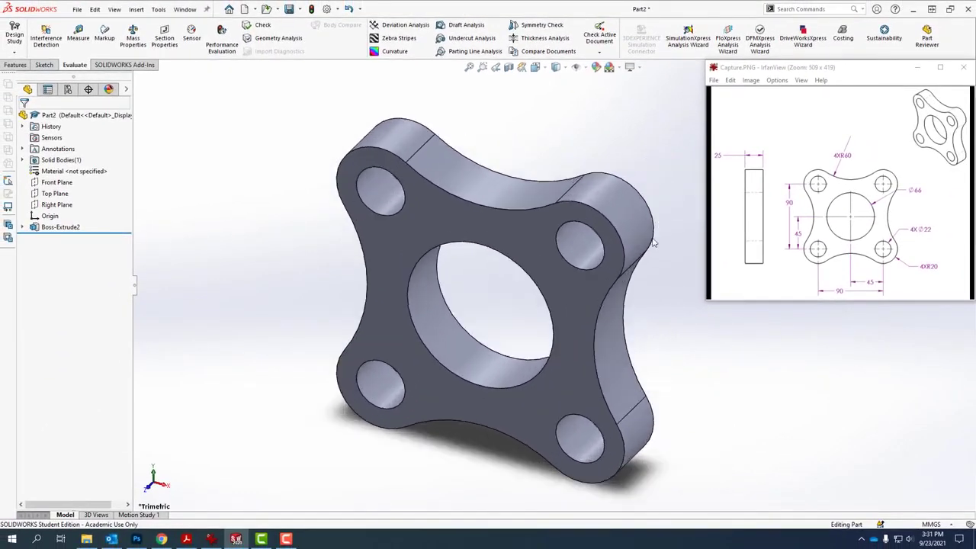